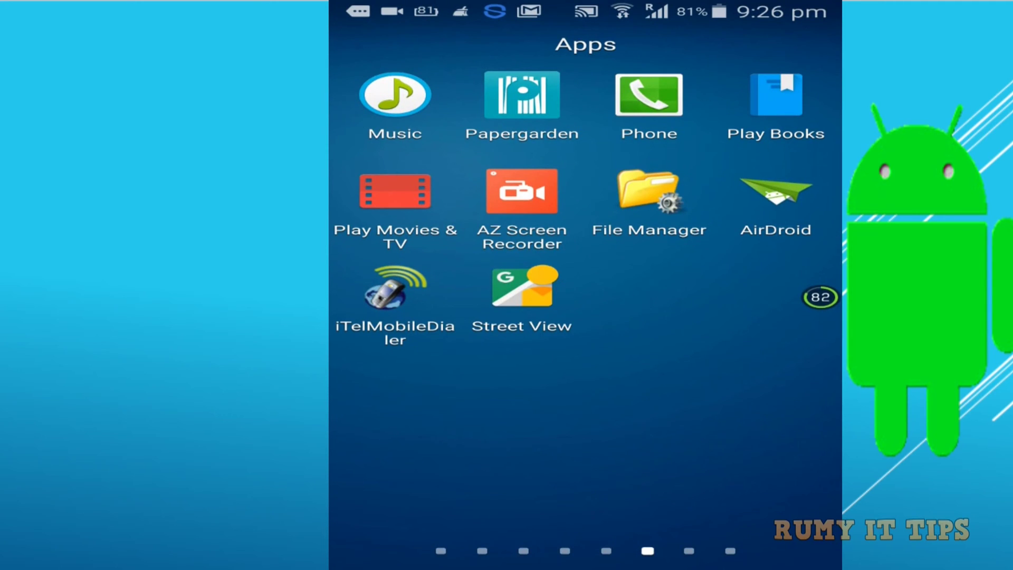
# Step: Return to the phone's home screen and launch the Google Play Store
pyautogui.press('Home')
pyautogui.moveTo(586, 410); pyautogui.dragTo(401, 416)
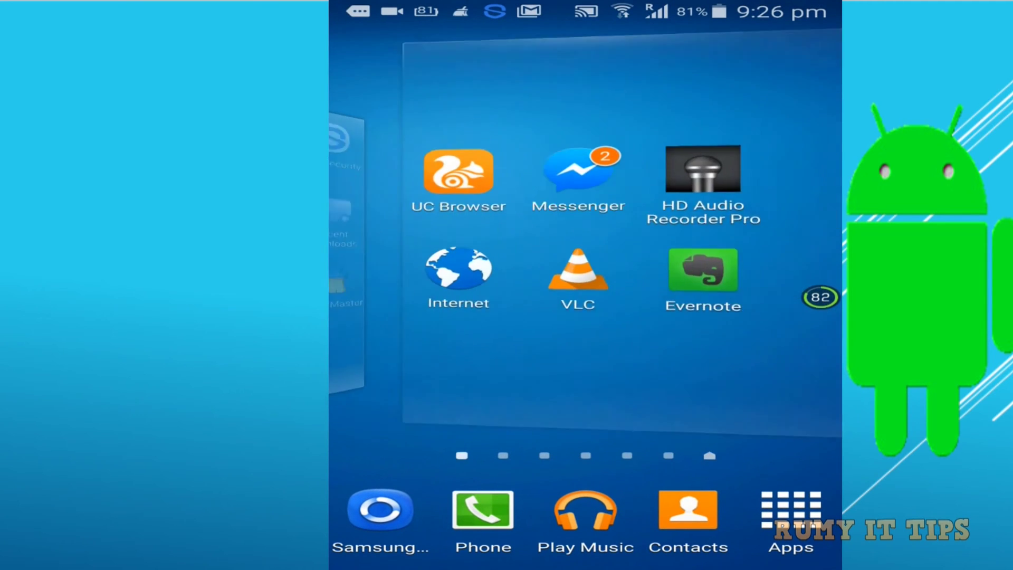
pyautogui.moveTo(608, 398); pyautogui.dragTo(781, 398)
pyautogui.click(393, 370)
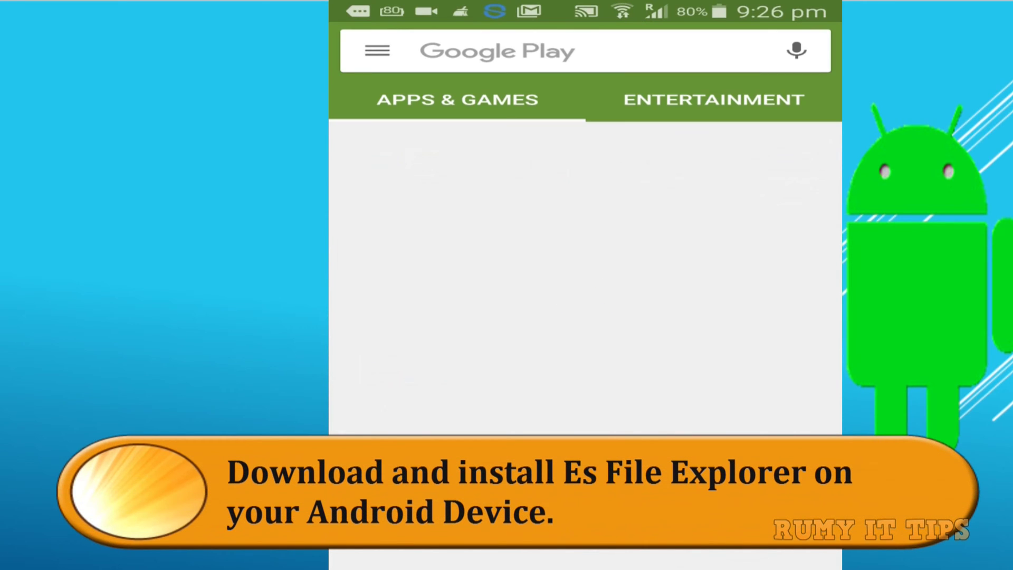
# Step: Search for 'es file explorer' and open the ES File Explorer File Manager store page
pyautogui.click(496, 52)
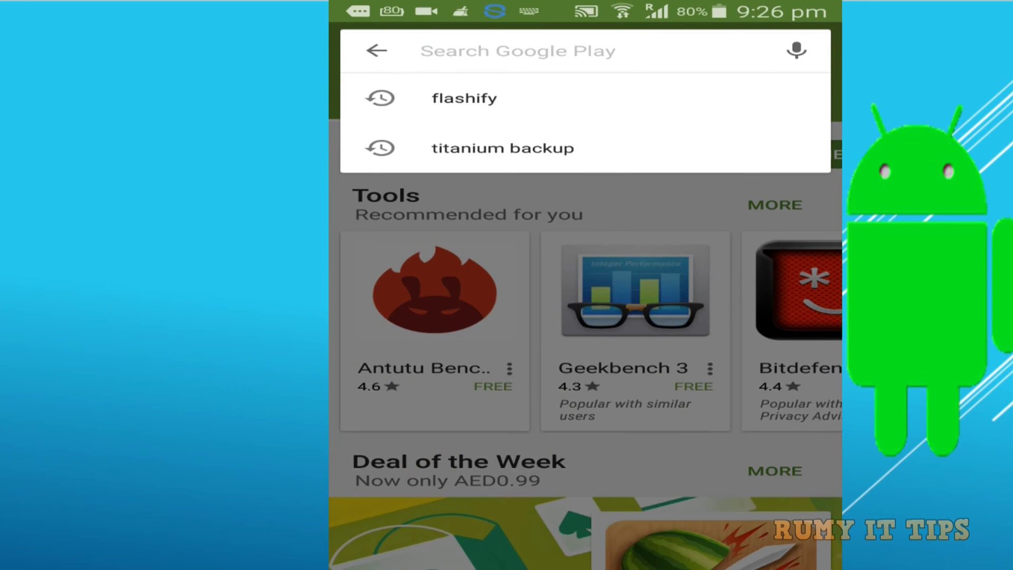
pyautogui.write('e')
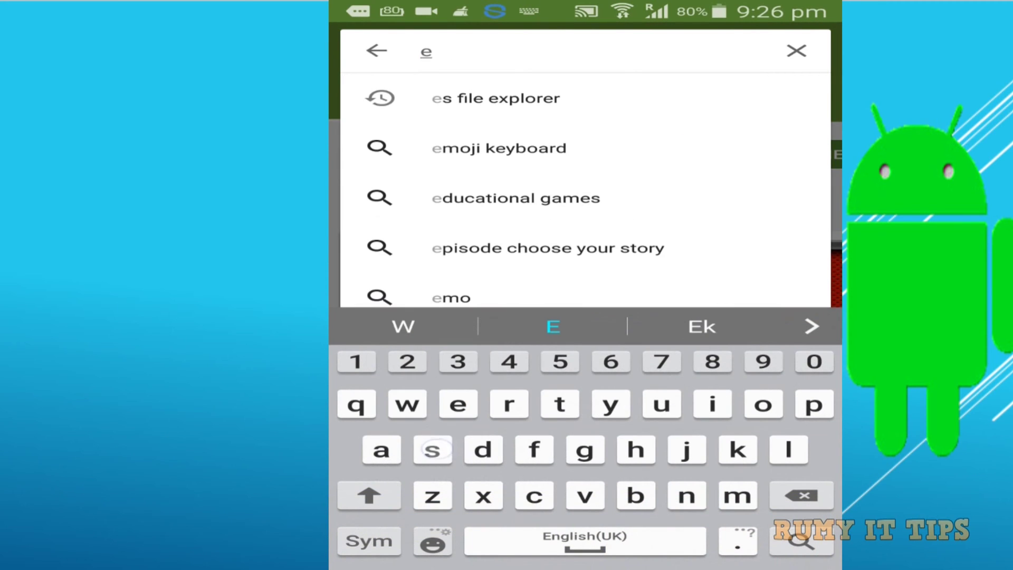
pyautogui.write('s')
pyautogui.click(496, 98)
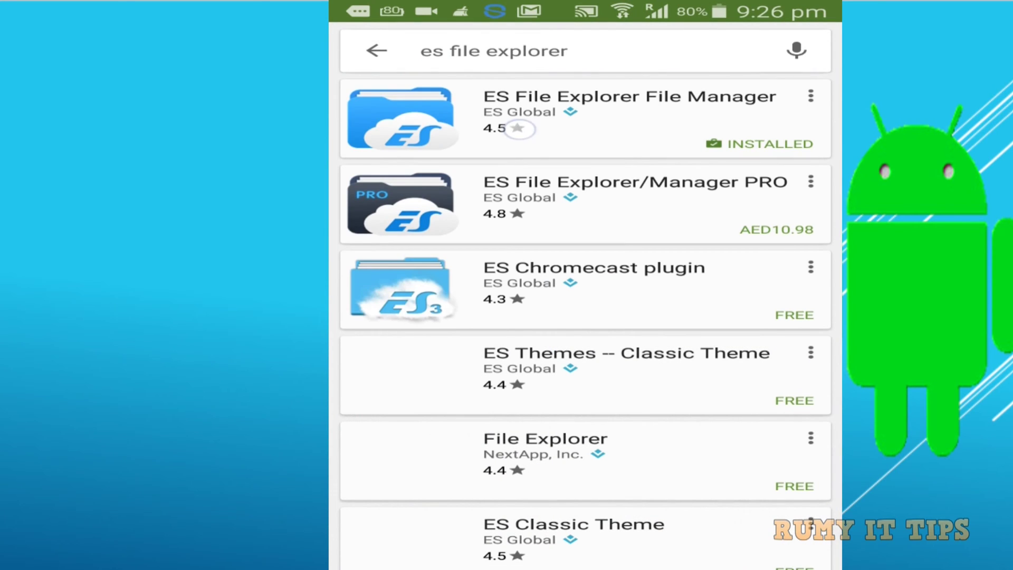
pyautogui.click(581, 119)
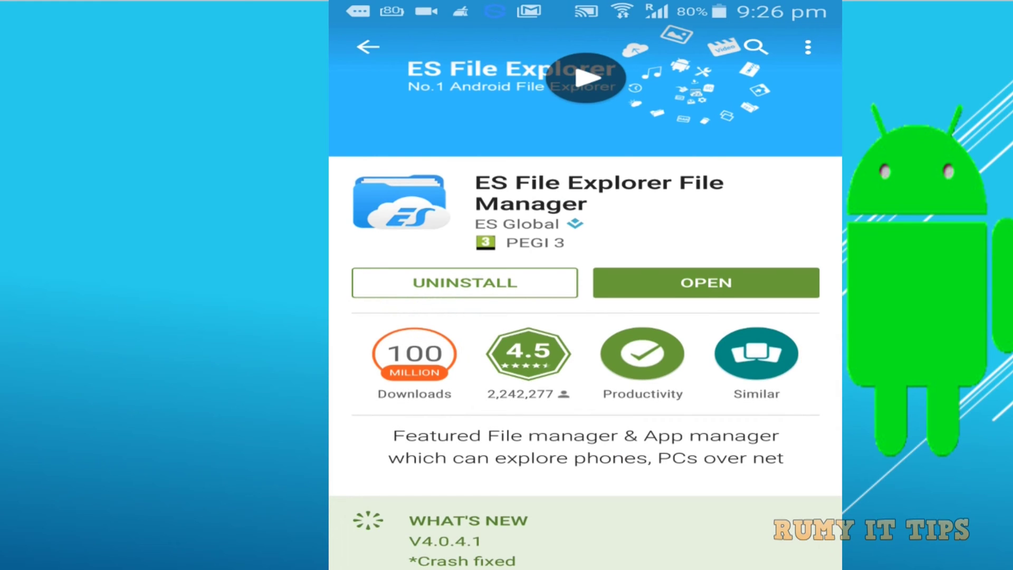
# Step: Launch ES File Explorer and go to Network > Remote Manager from the side menu
pyautogui.click(744, 282)
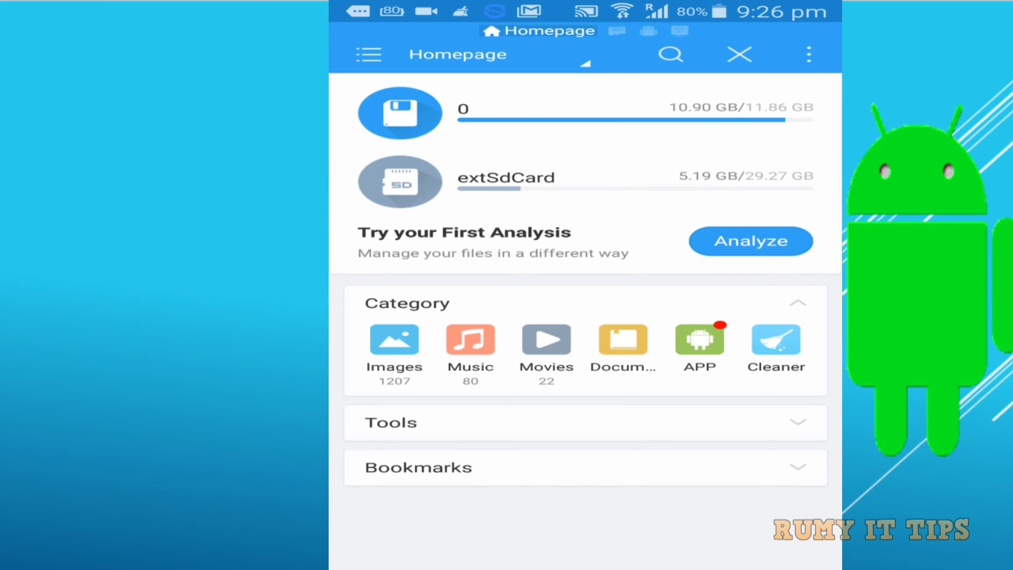
pyautogui.click(368, 54)
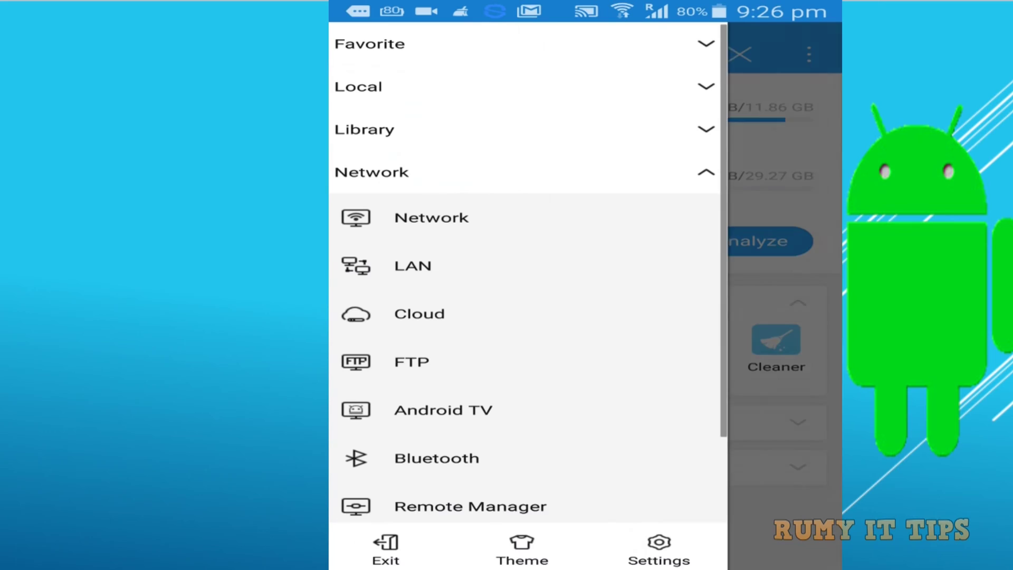
pyautogui.moveTo(435, 338); pyautogui.dragTo(464, 258)
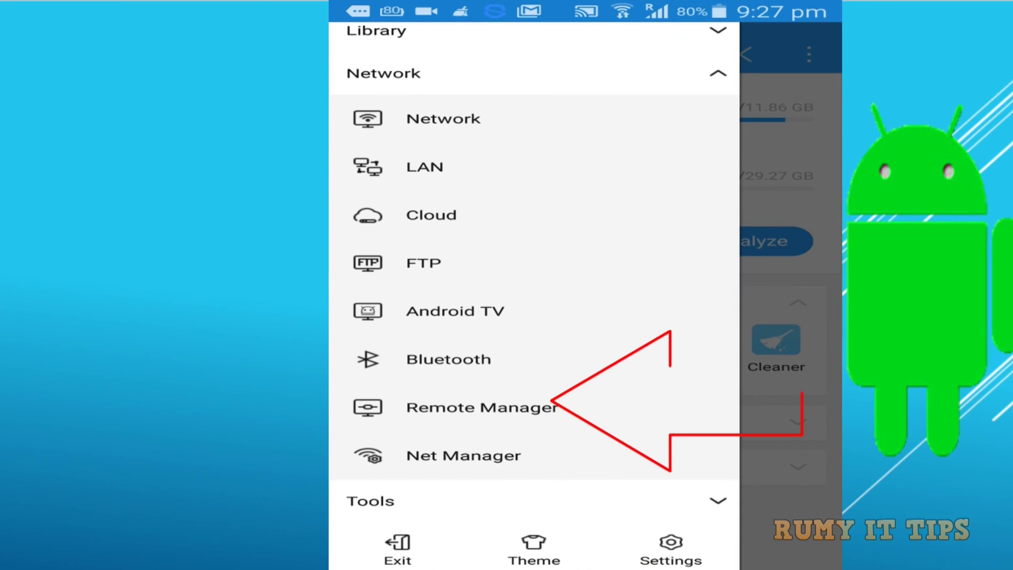
pyautogui.click(627, 405)
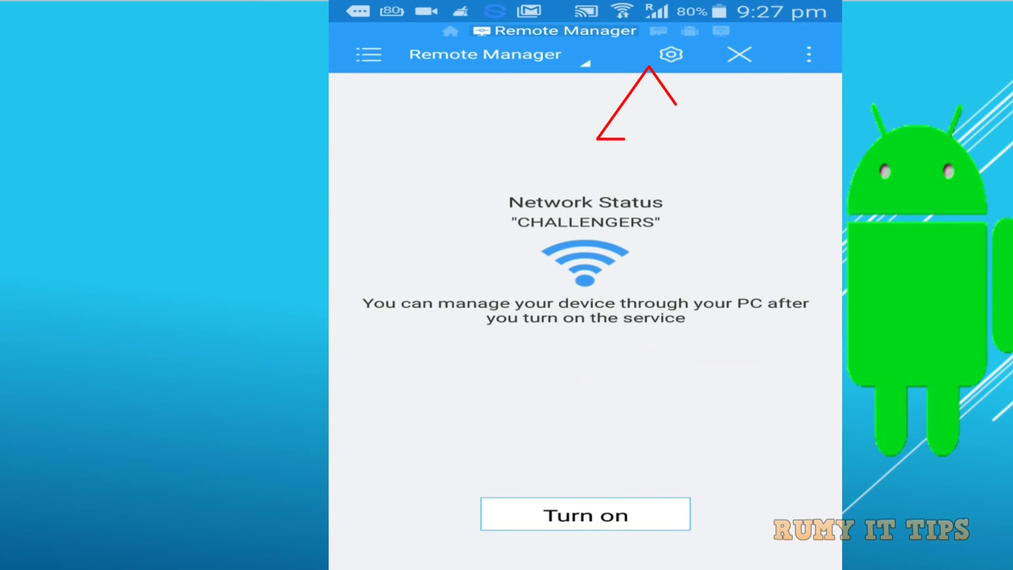
# Step: In Remote Manager settings, replace the Anonymous manage account with a custom username and password
pyautogui.click(670, 54)
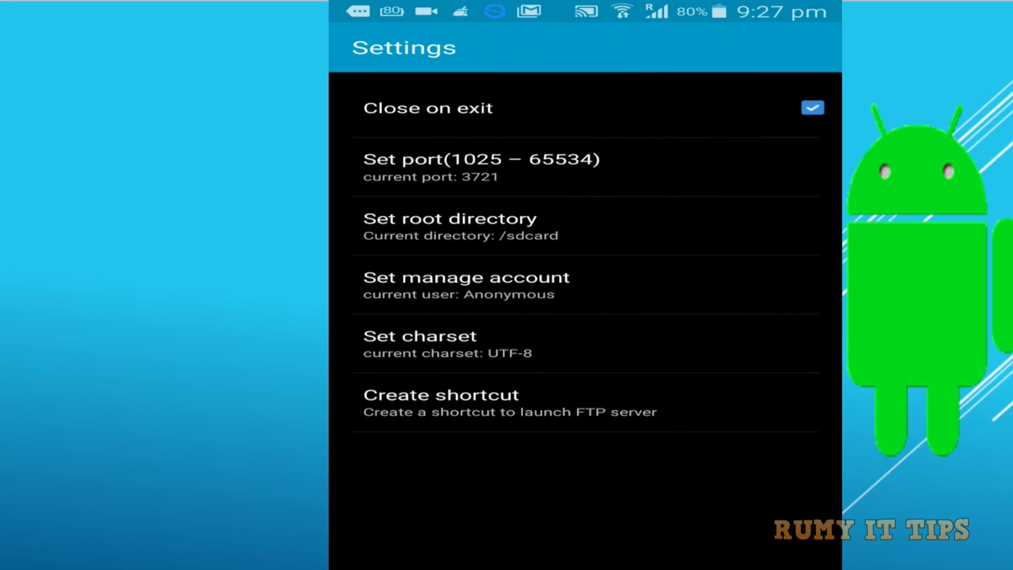
pyautogui.click(725, 278)
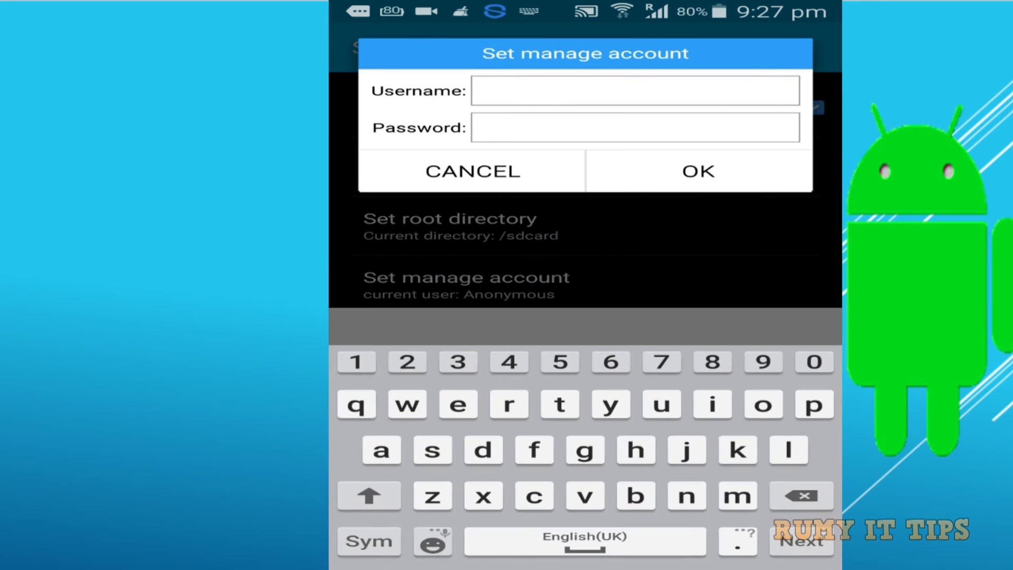
pyautogui.write('r')
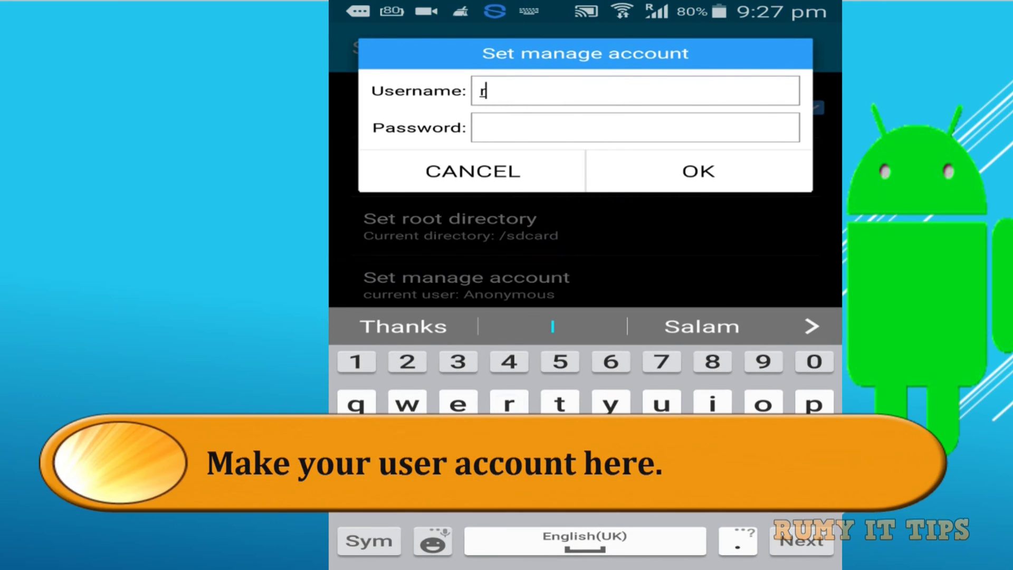
pyautogui.write('umy')
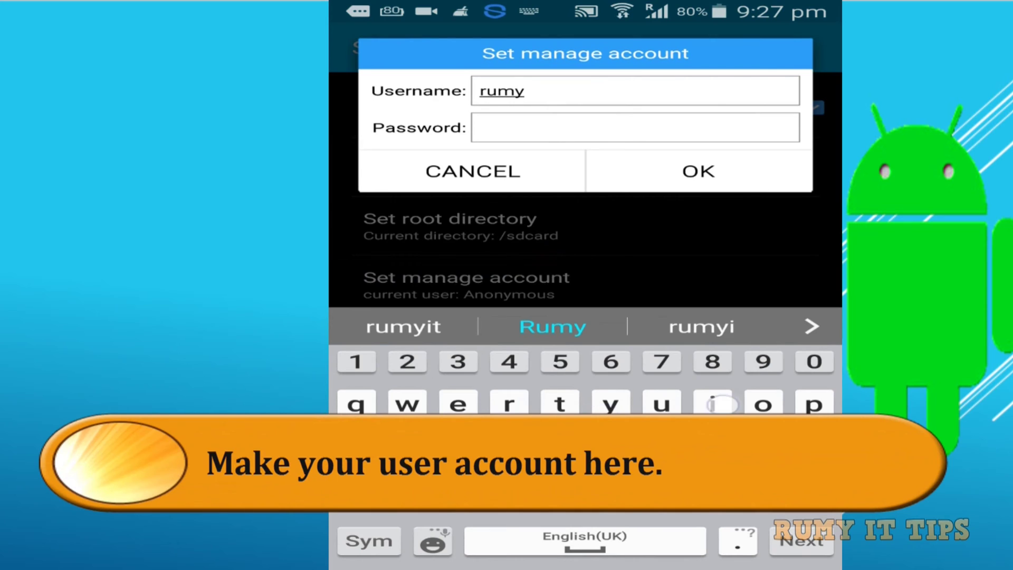
pyautogui.write('ittip')
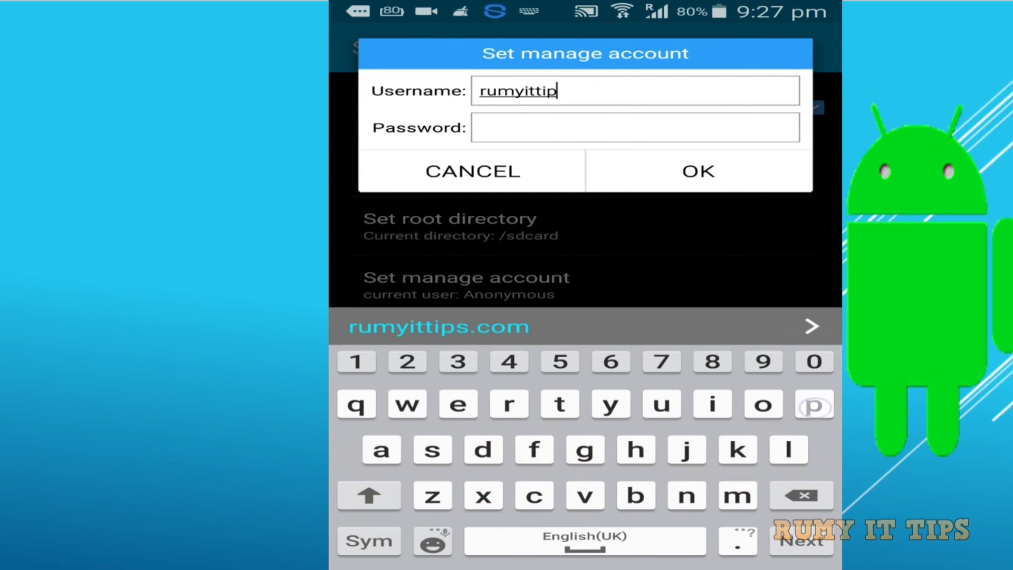
pyautogui.write('s')
pyautogui.click(717, 127)
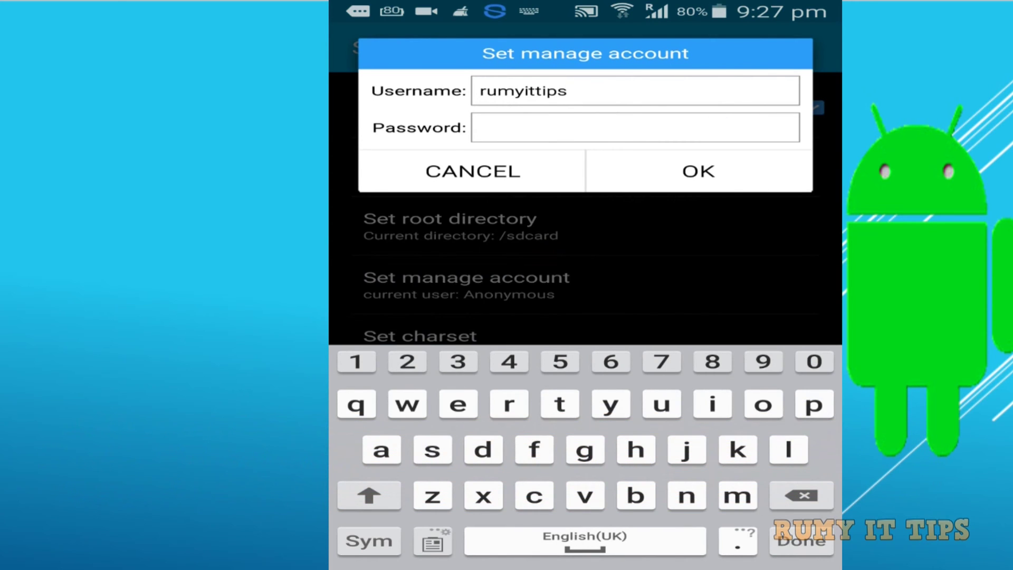
pyautogui.write('1234567890')
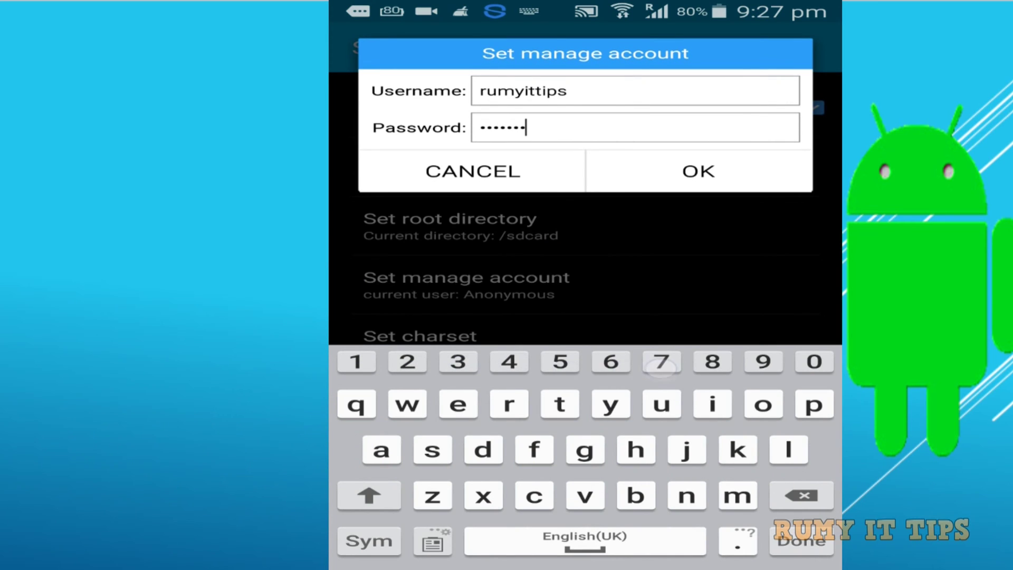
pyautogui.click(746, 170)
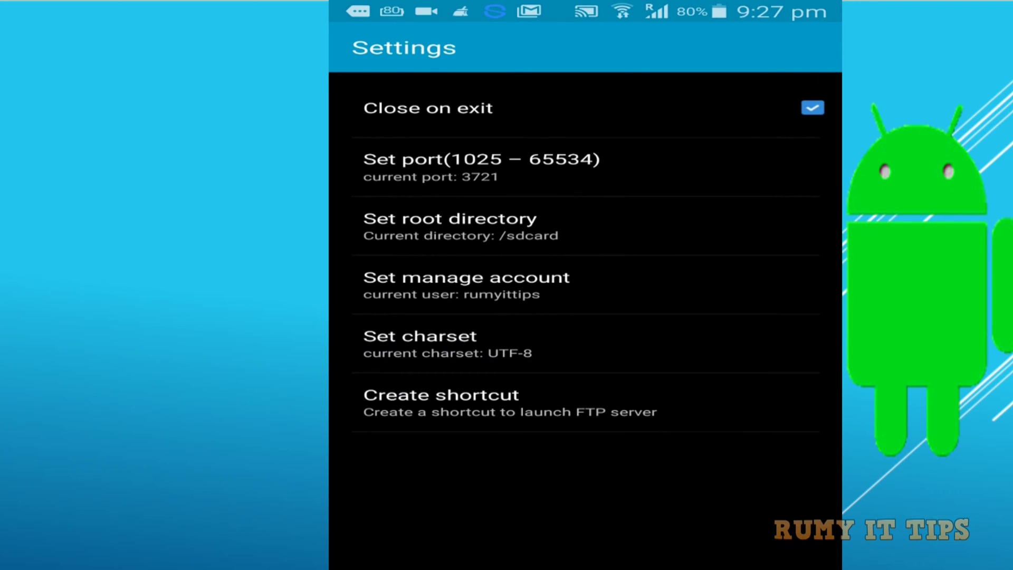
pyautogui.click(743, 221)
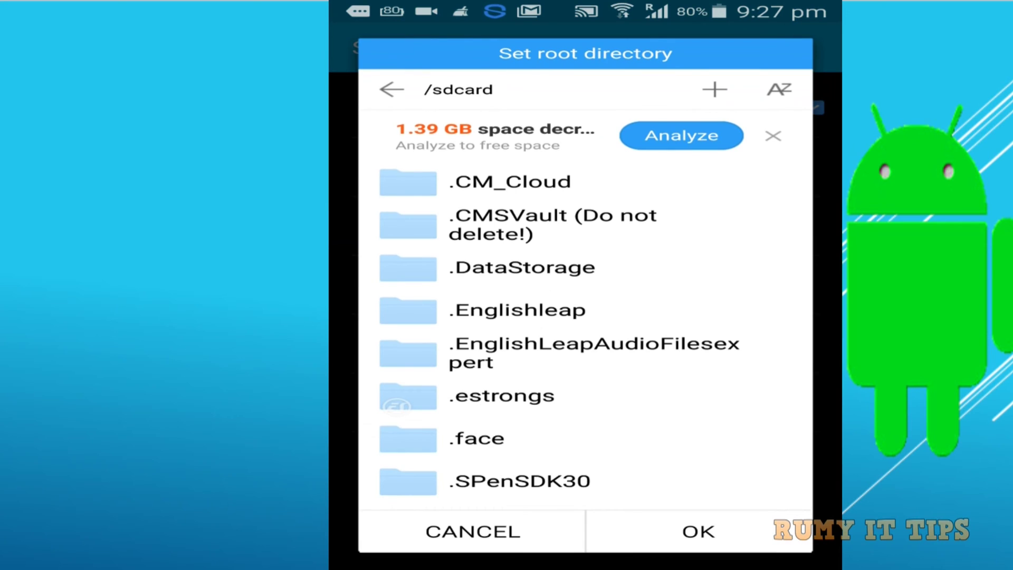
pyautogui.click(715, 89)
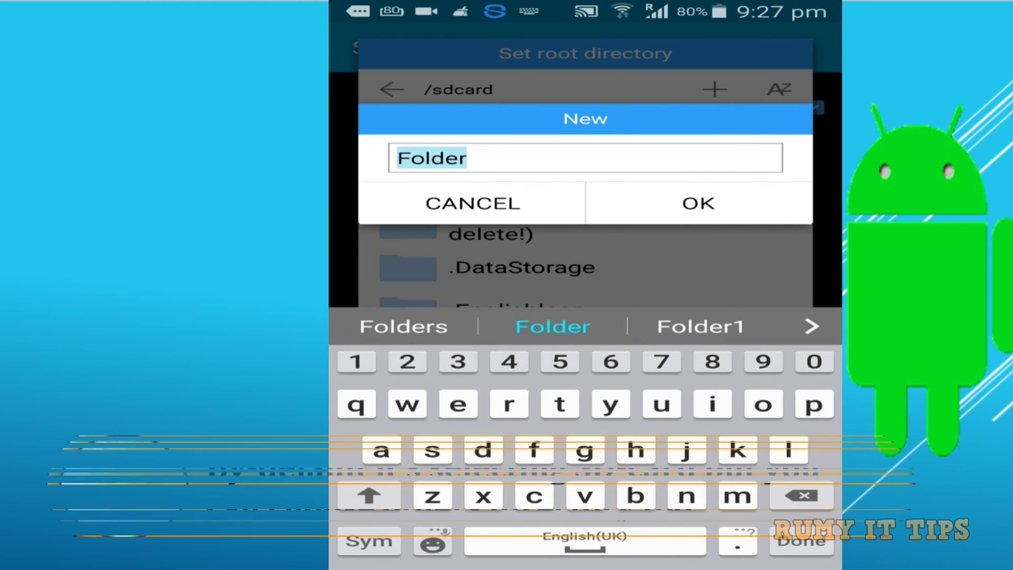
pyautogui.press('Escape')
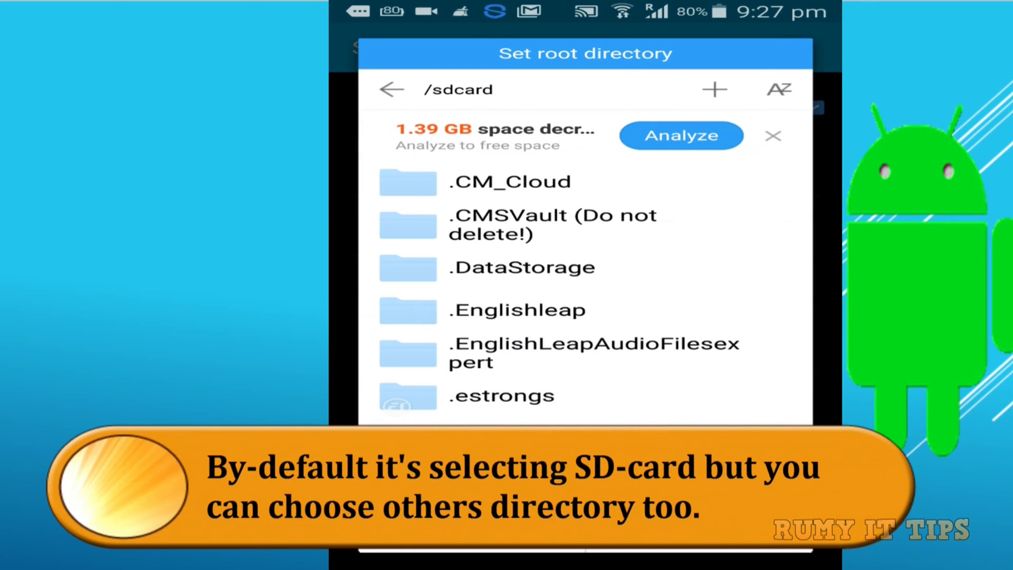
pyautogui.click(391, 89)
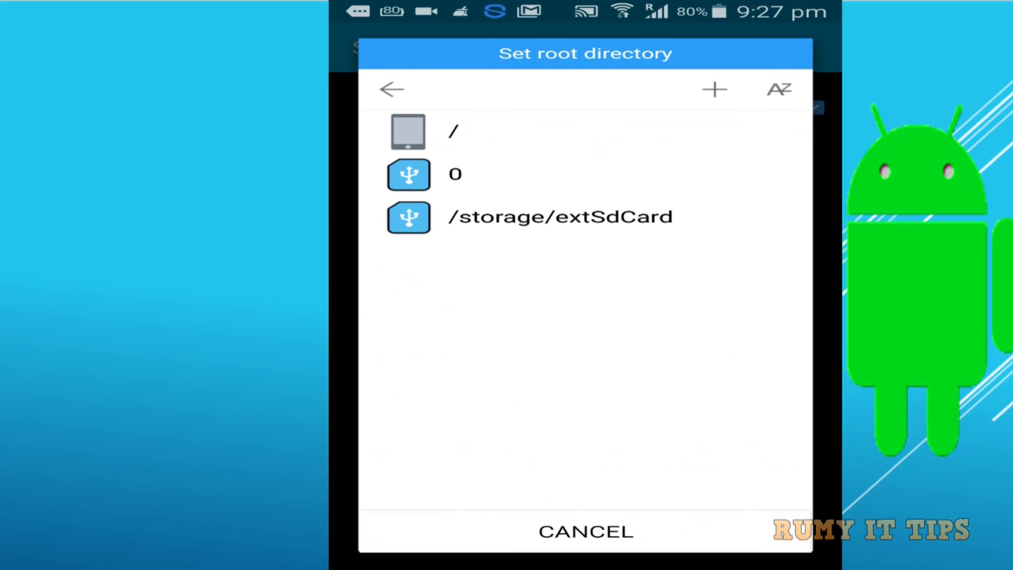
pyautogui.click(585, 531)
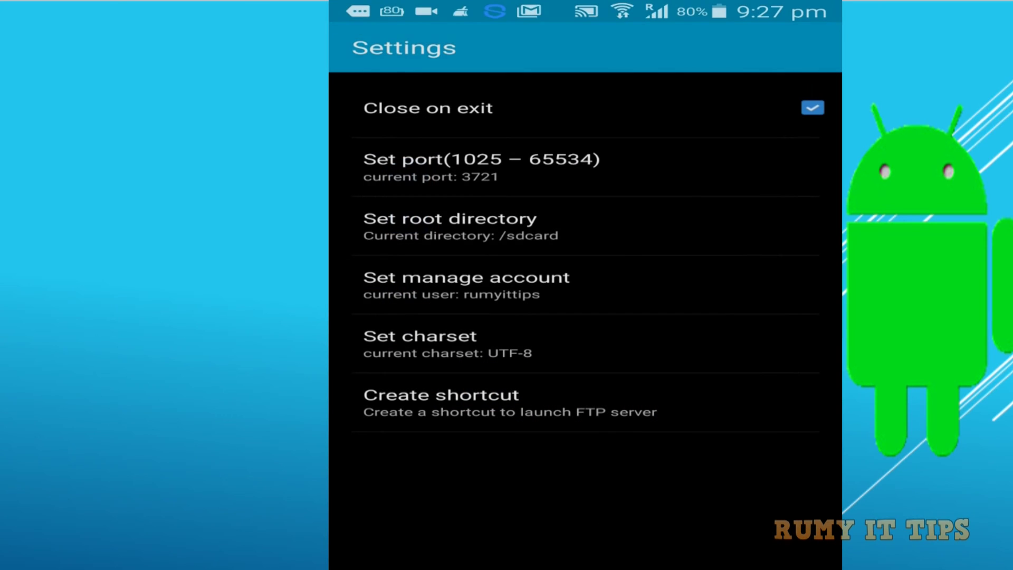
pyautogui.click(818, 165)
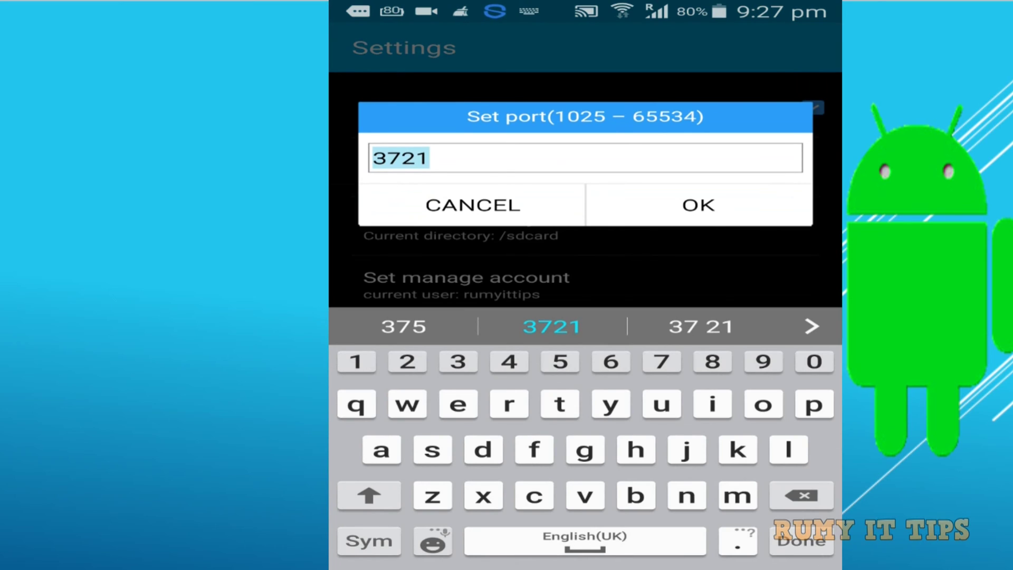
pyautogui.click(744, 201)
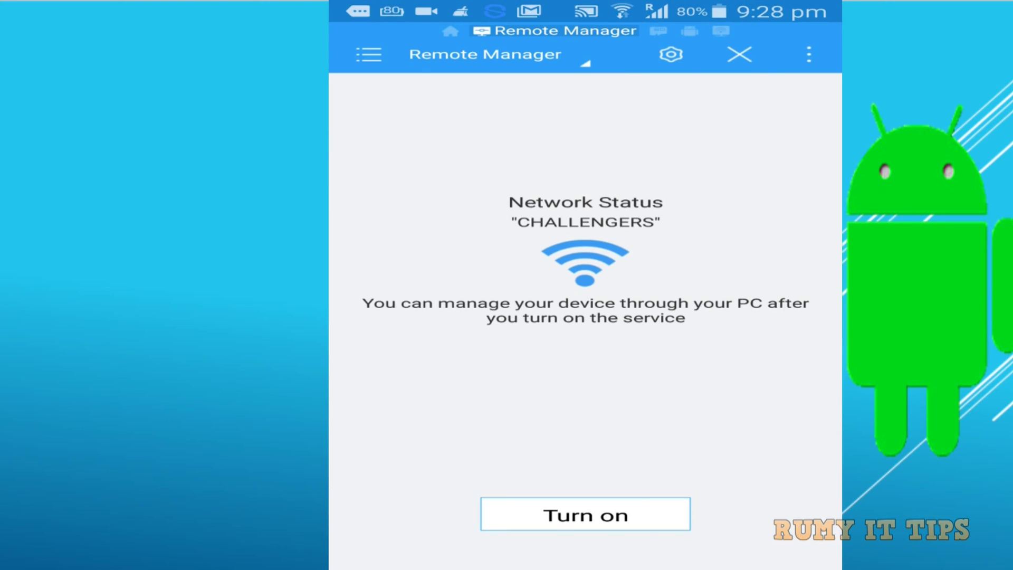
# Step: Turn on the Remote Manager FTP server at ftp://192.168.1.115:3721/
pyautogui.click(644, 508)
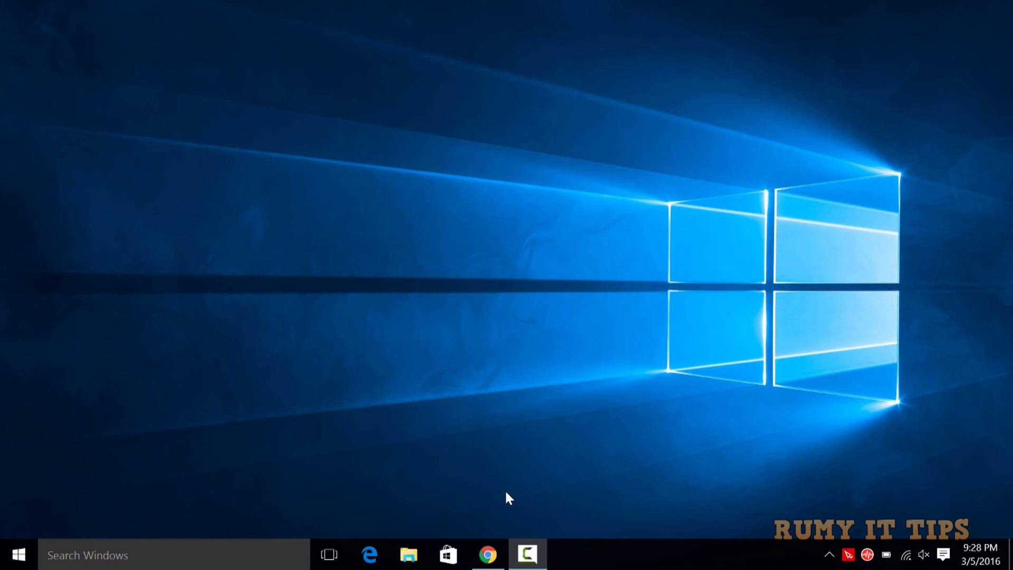
# Step: Open a new Chrome tab and begin entering the ftp://192.168.1.115:3721 address, fixing a typo
pyautogui.click(487, 554)
pyautogui.click(177, 12)
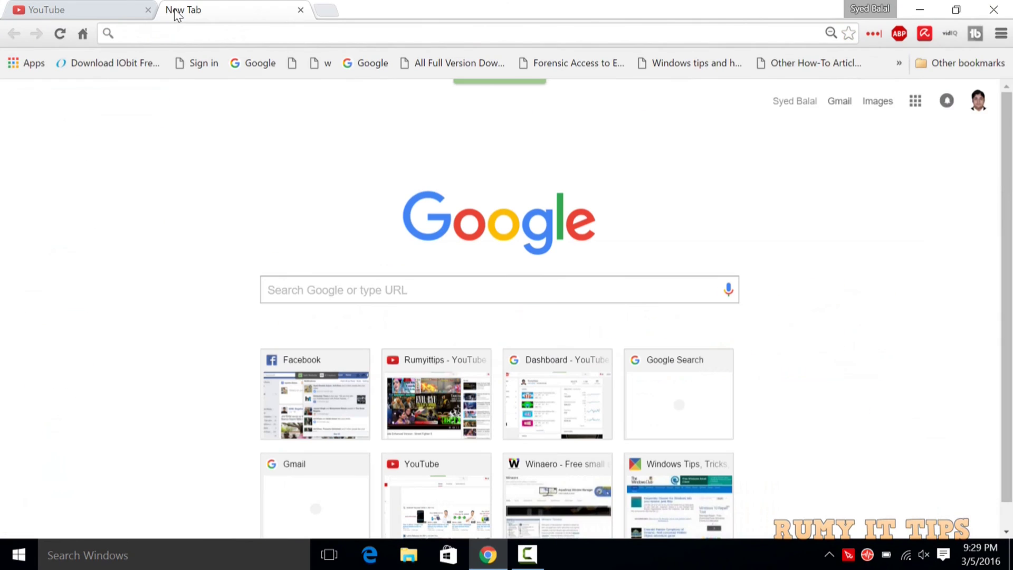
pyautogui.write('ft')
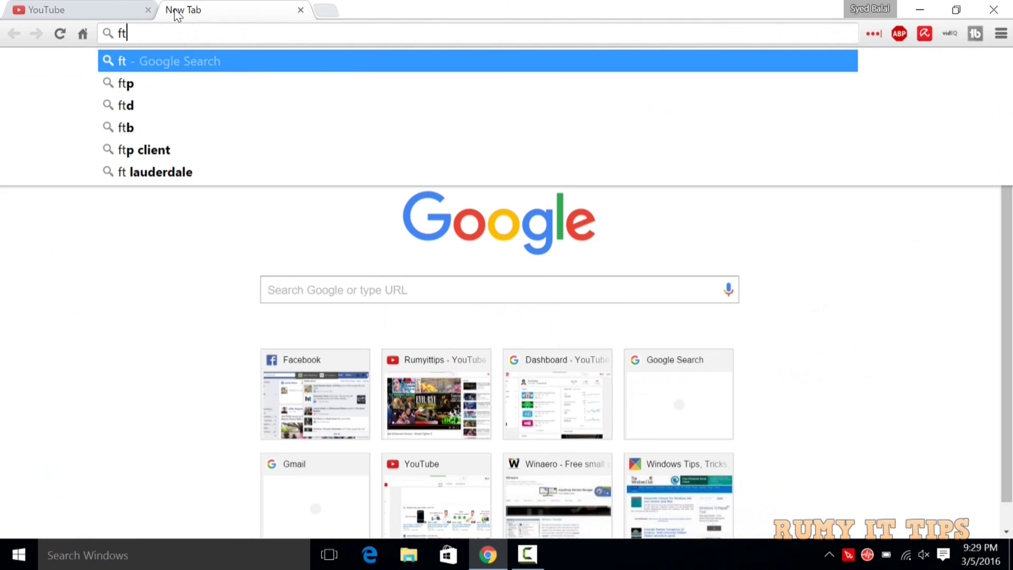
pyautogui.write('p"//')
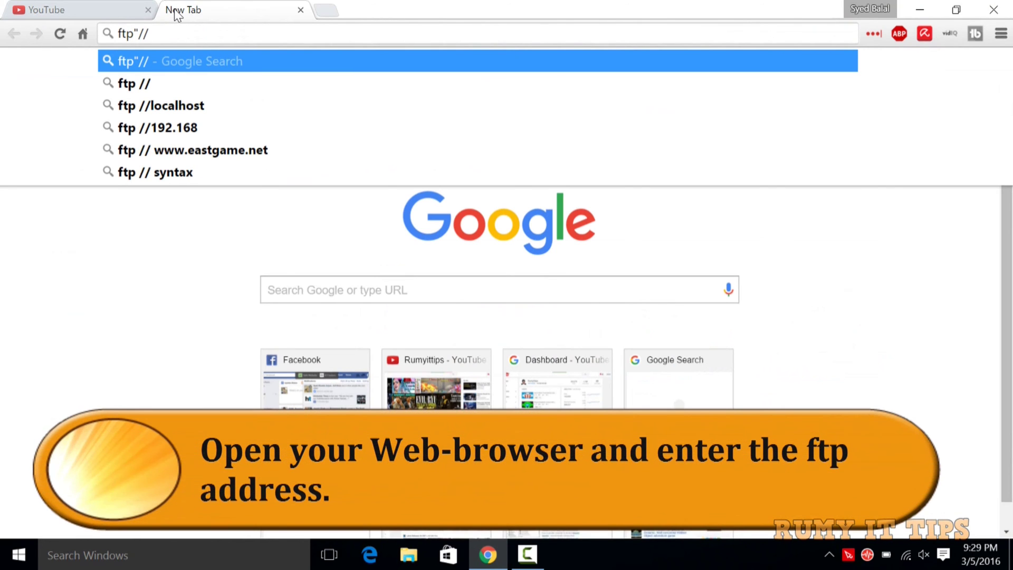
pyautogui.press('BackSpace')
pyautogui.press('BackSpace')
pyautogui.press('BackSpace')
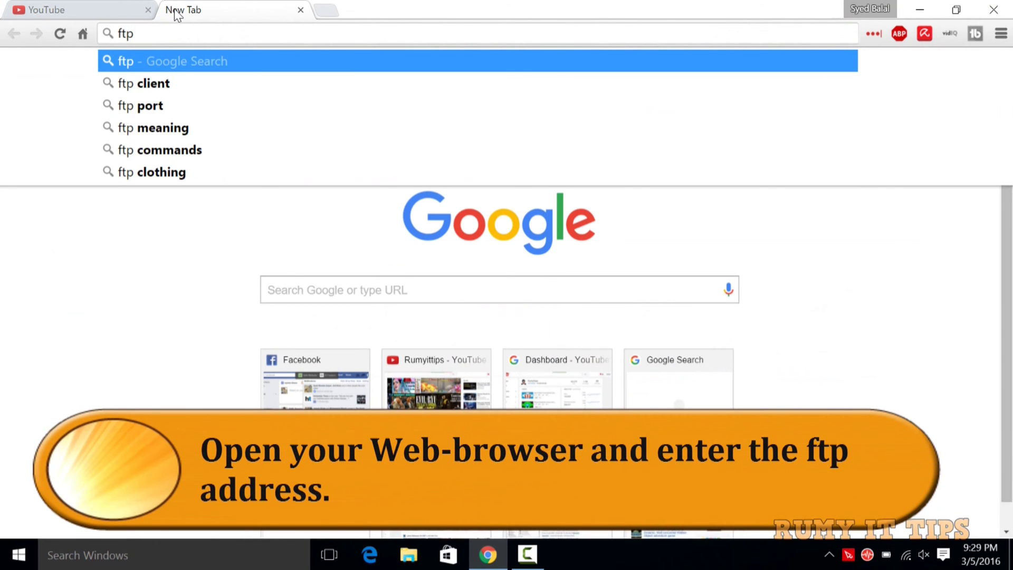
pyautogui.write(':')
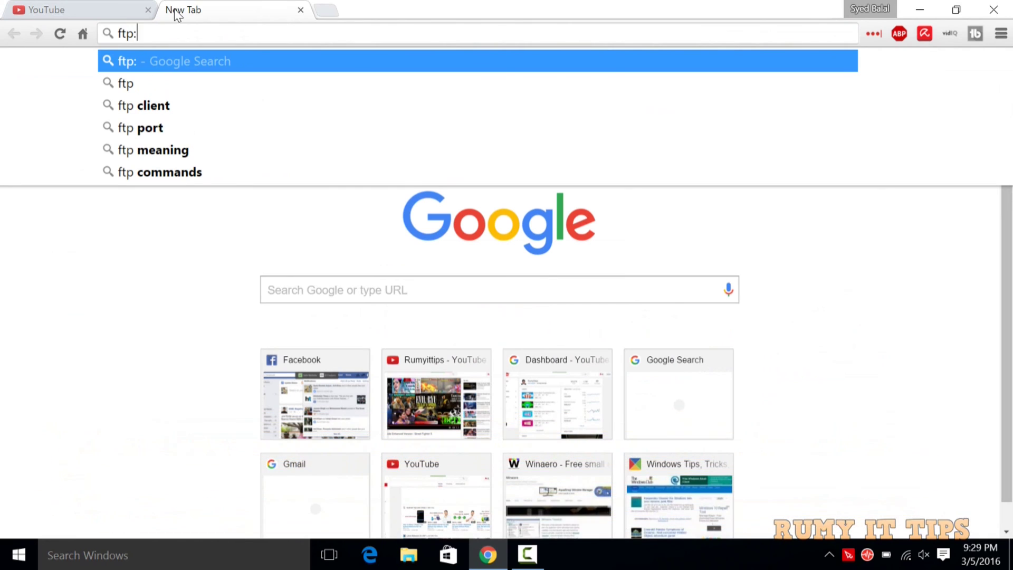
pyautogui.write('//192.168.1.115:3721')
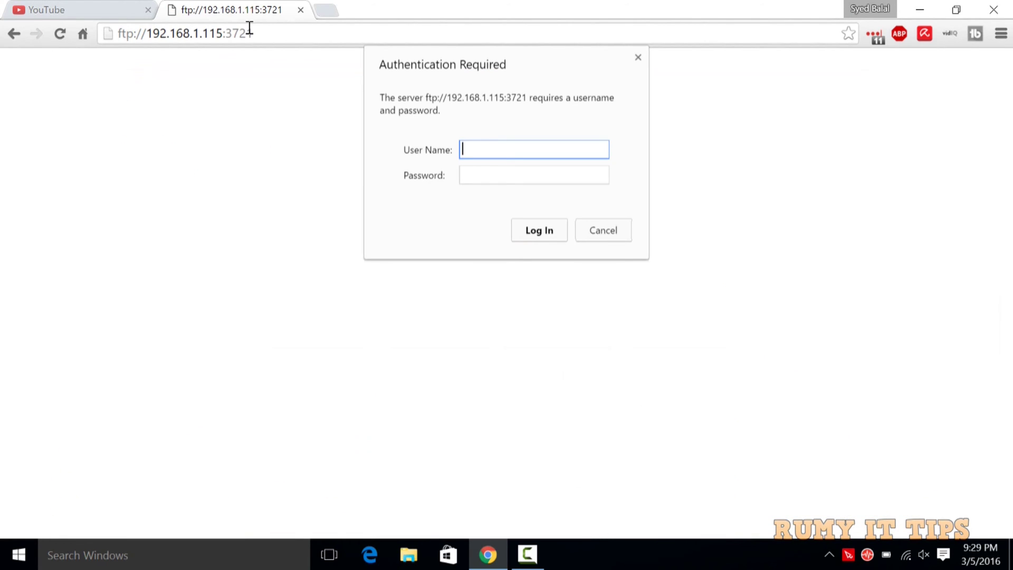
# Step: Log in to the phone's FTP server with the account credentials and open the Download folder
pyautogui.write('rumyittips')
pyautogui.press('Tab')
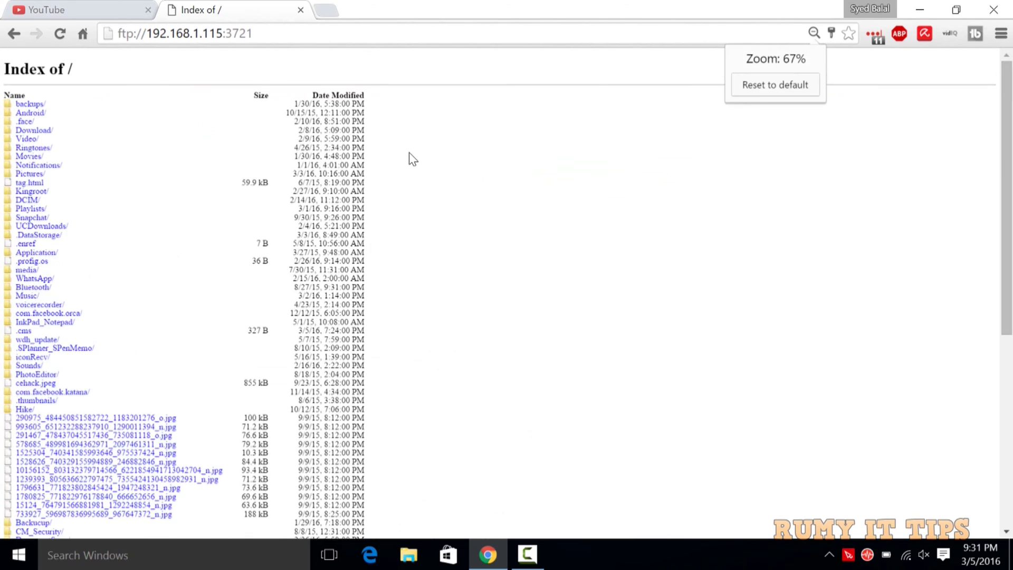
pyautogui.keyDown('ctrl'); pyautogui.scroll(1, 410, 158); pyautogui.keyUp('ctrl')
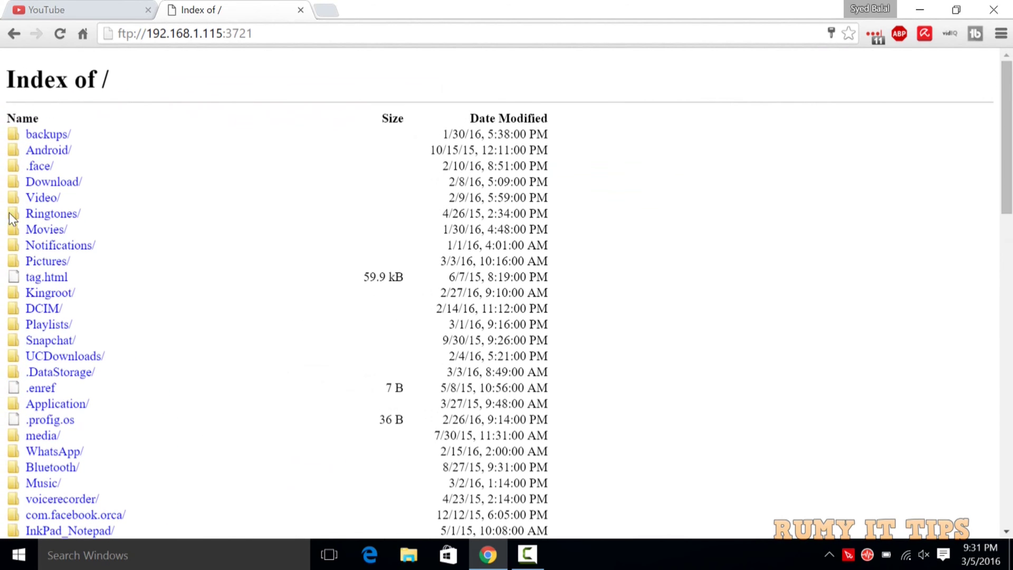
pyautogui.click(42, 185)
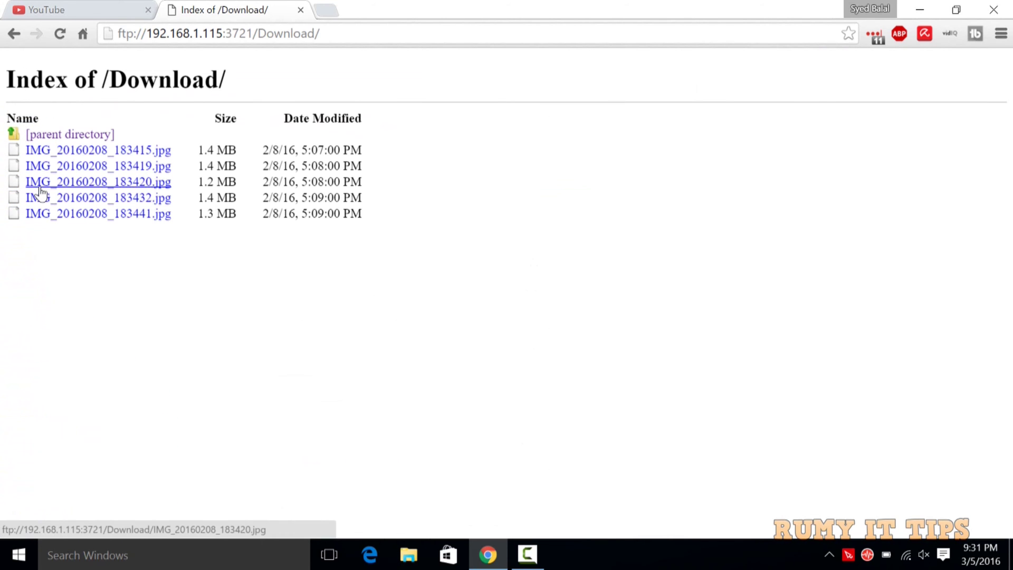
# Step: Look over the Download listing, then minimize Chrome to the desktop
pyautogui.keyDown('ctrl'); pyautogui.scroll(5, 42, 194); pyautogui.keyUp('ctrl')
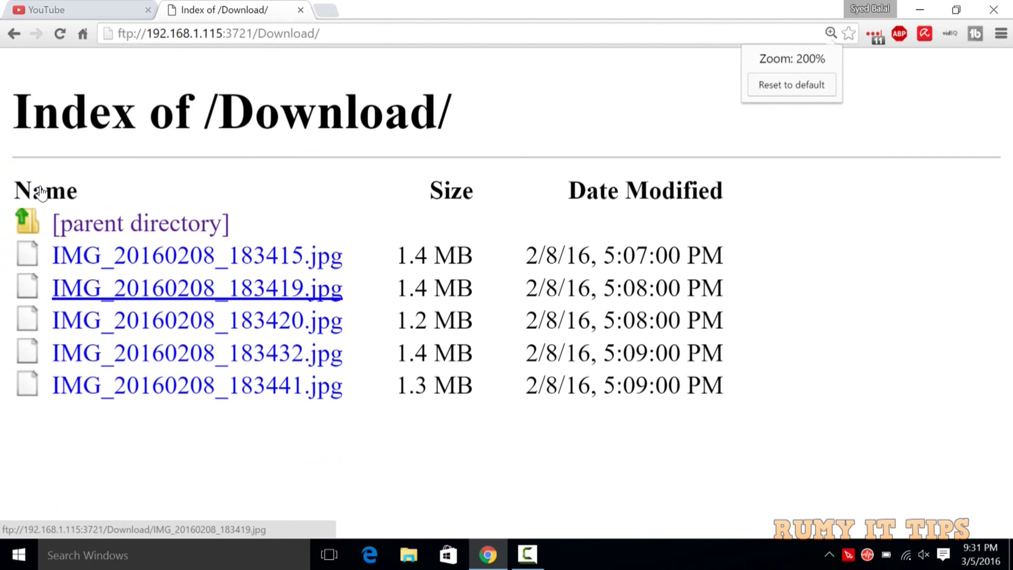
pyautogui.keyDown('ctrl'); pyautogui.scroll(-3, 42, 193); pyautogui.keyUp('ctrl')
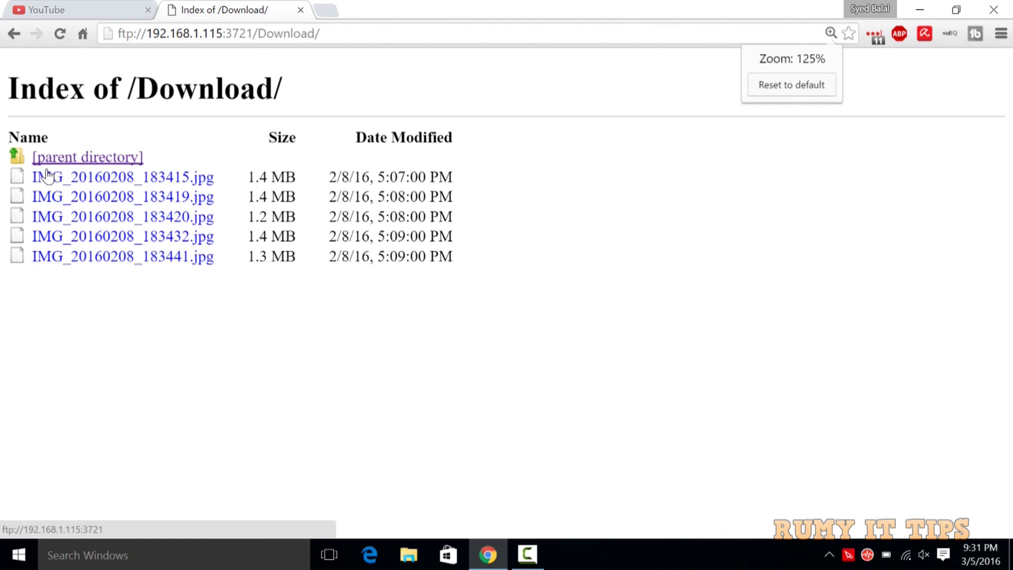
pyautogui.click(911, 7)
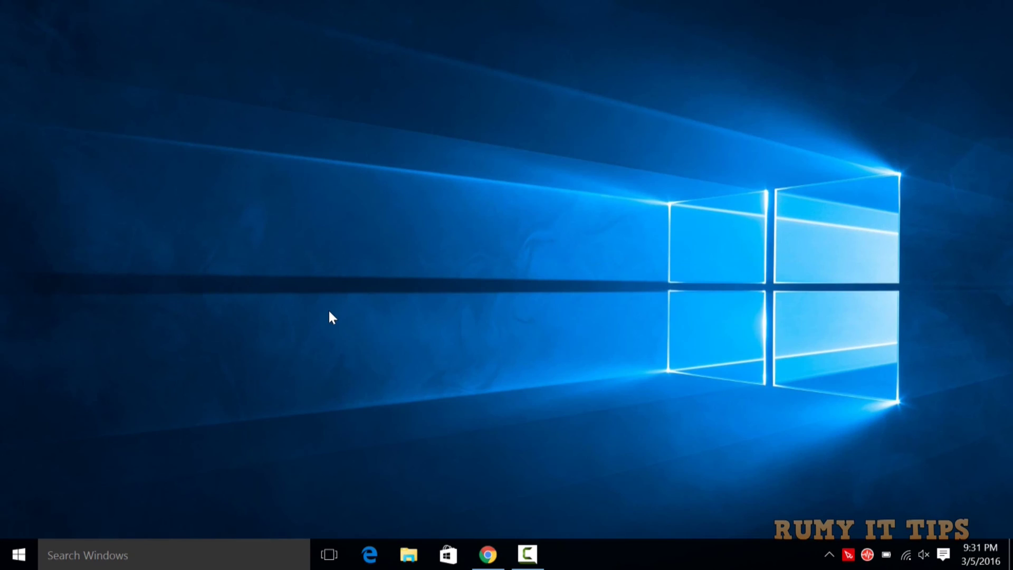
# Step: Open File Explorer on This PC and launch Map network drive from the Computer tab
pyautogui.click(409, 555)
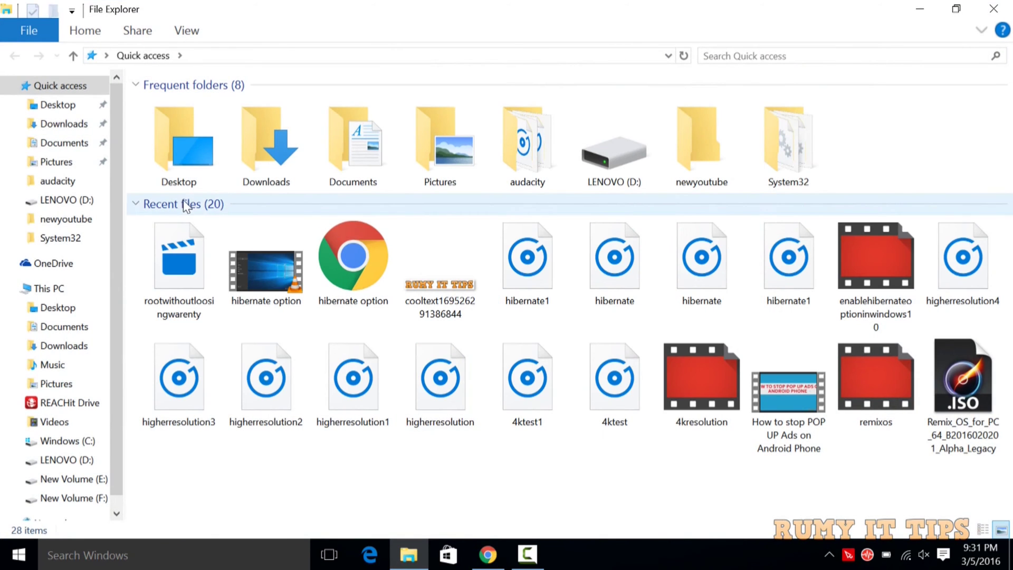
pyautogui.click(64, 289)
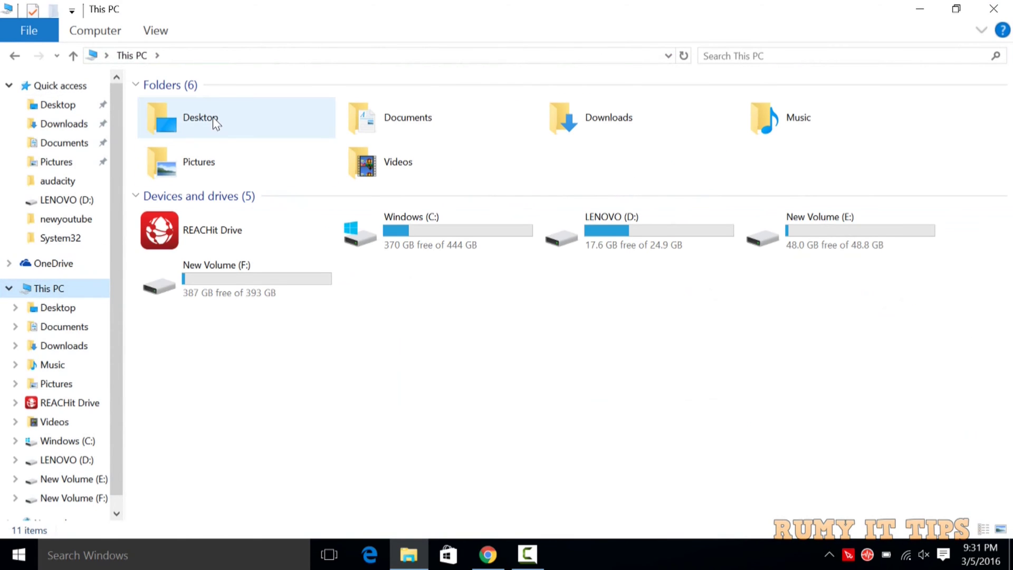
pyautogui.click(155, 32)
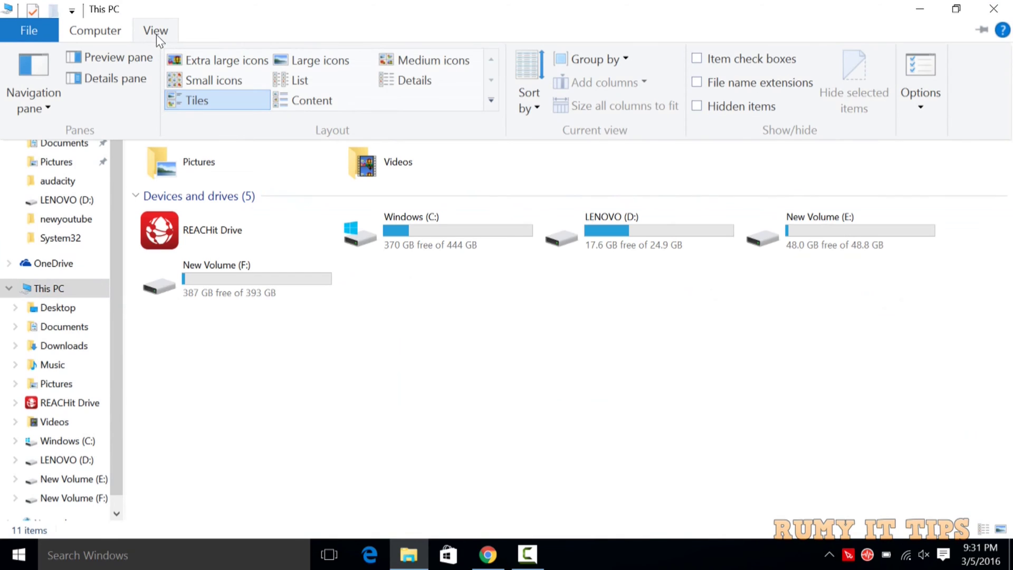
pyautogui.click(88, 32)
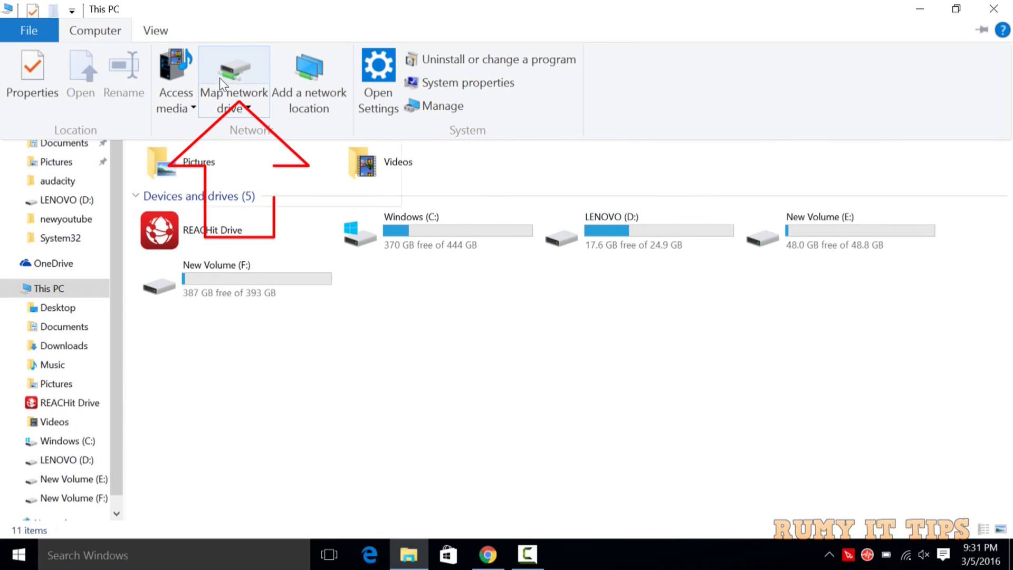
pyautogui.click(235, 69)
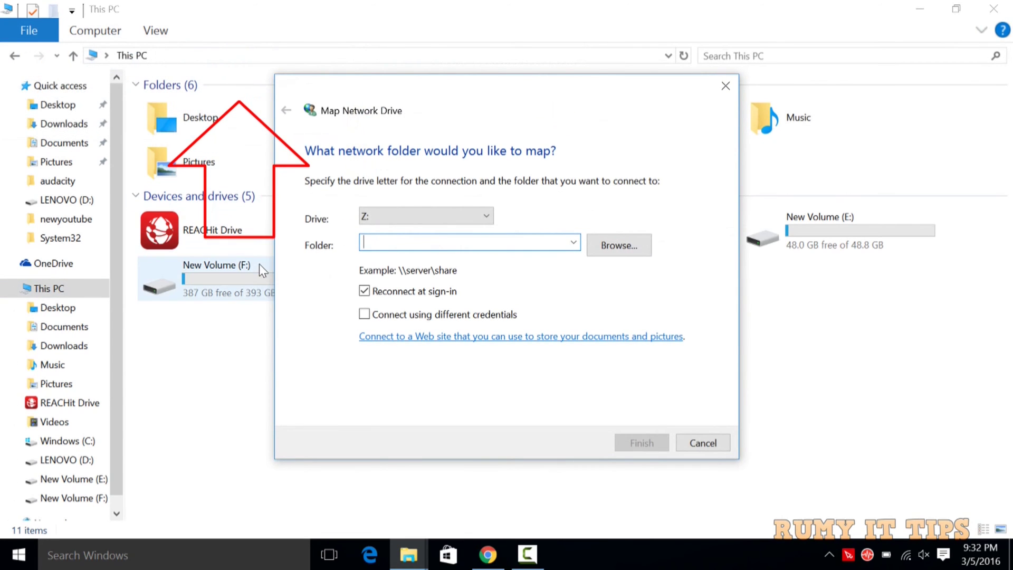
# Step: Start the Add Network Location wizard and choose a custom network location
pyautogui.click(919, 9)
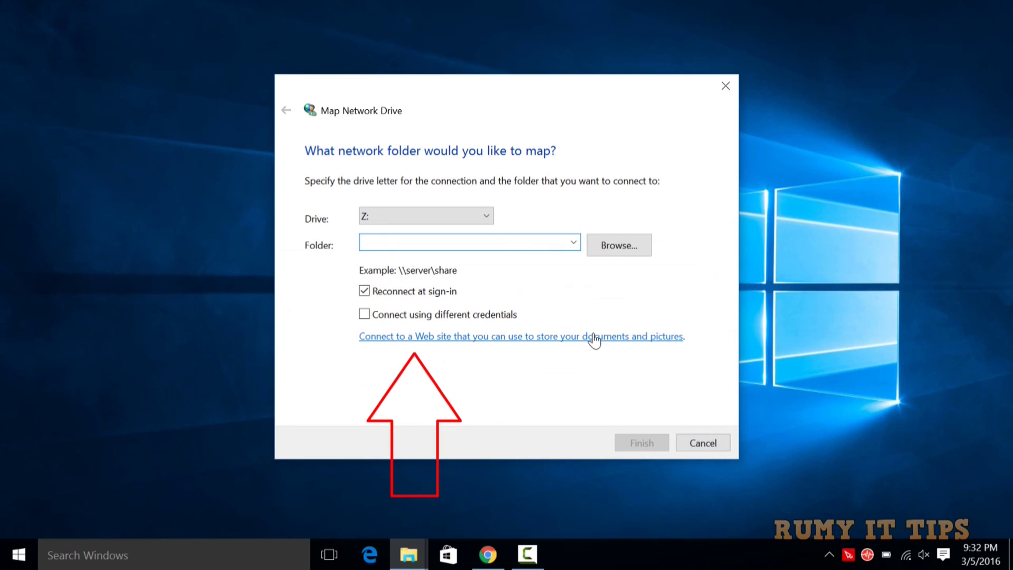
pyautogui.click(590, 340)
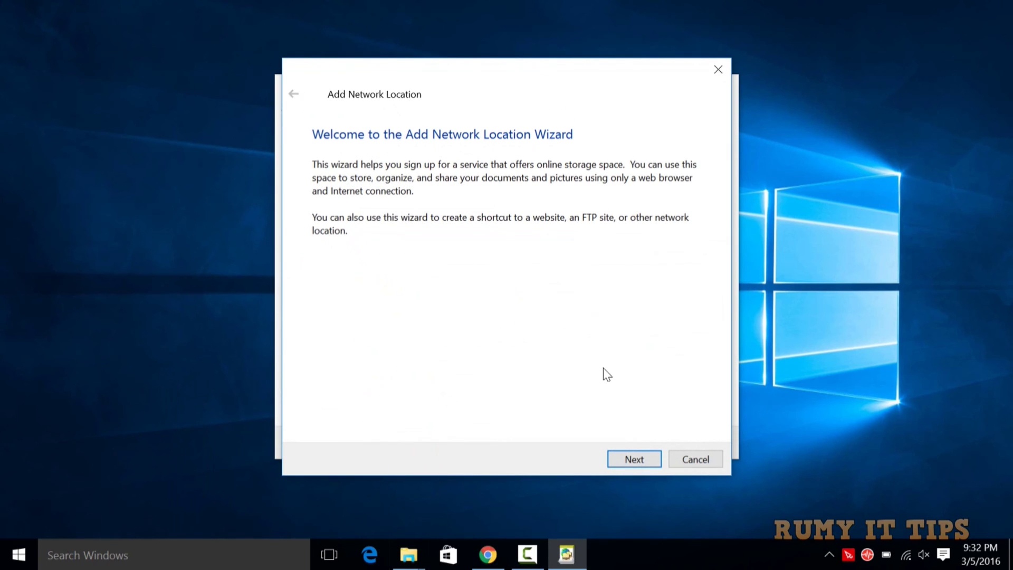
pyautogui.click(626, 458)
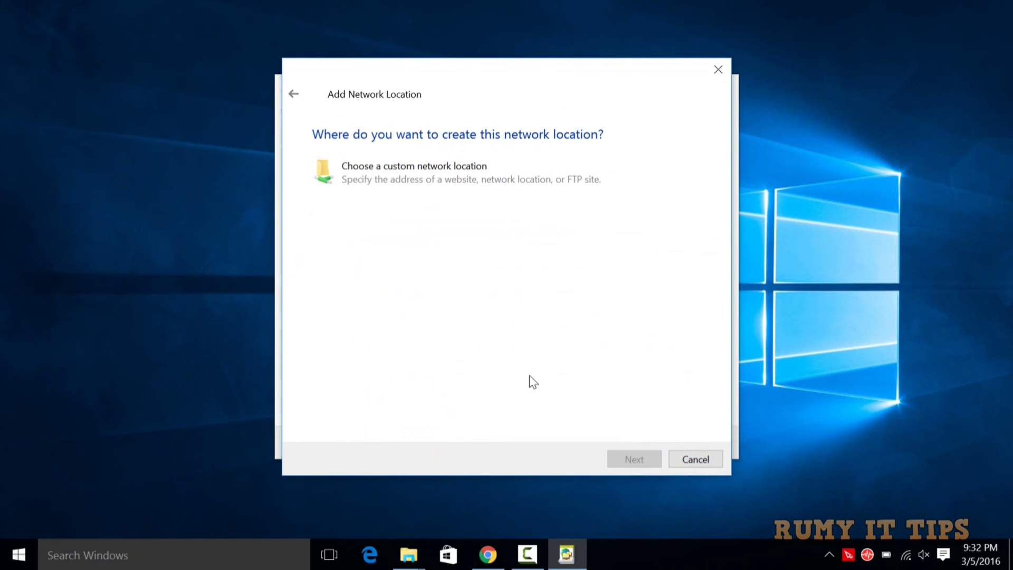
pyautogui.click(442, 176)
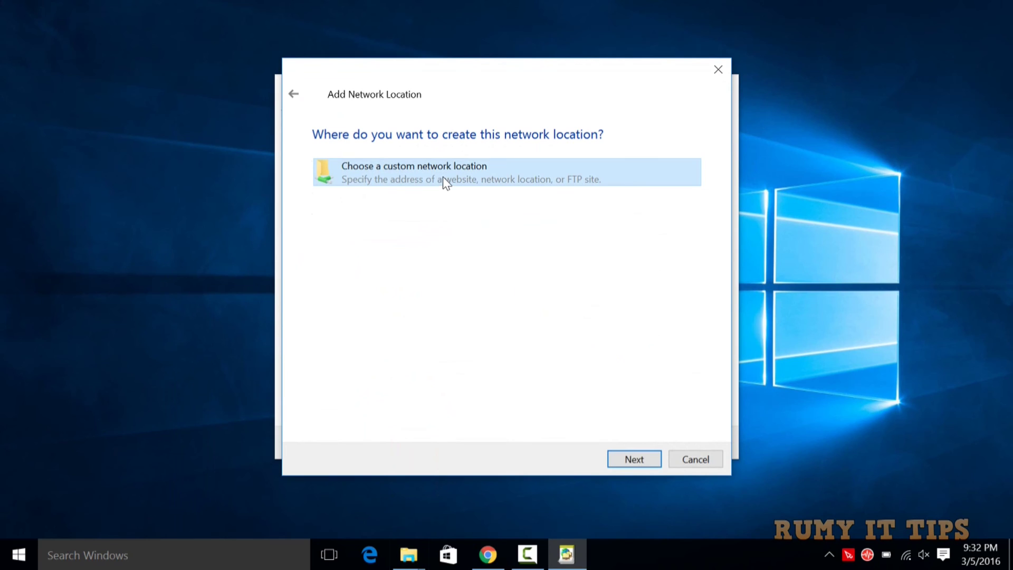
# Step: Reach the address page, then select ftp://192.168.1.115:3721/ in Chrome's address bar to copy it
pyautogui.click(624, 458)
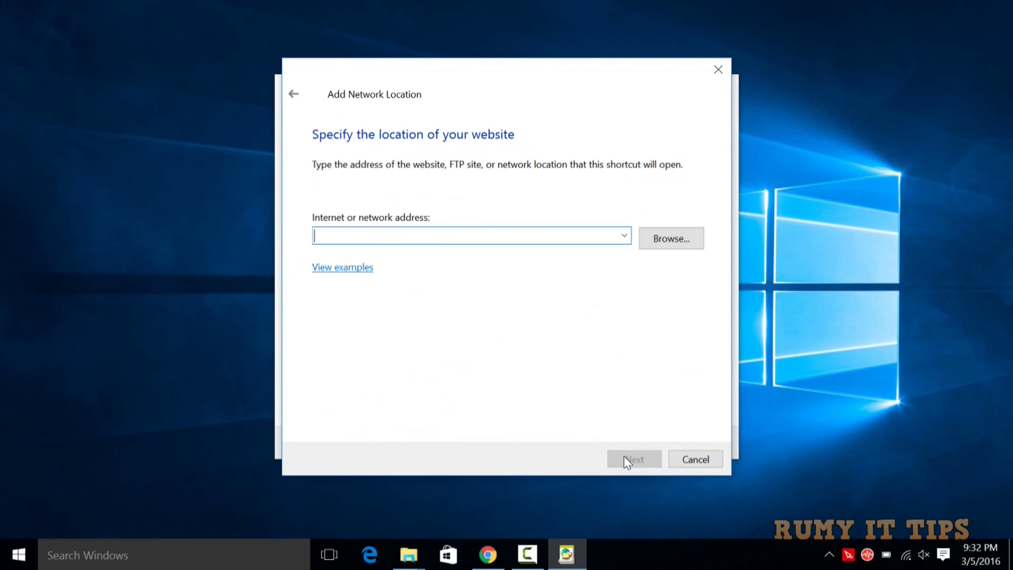
pyautogui.click(488, 554)
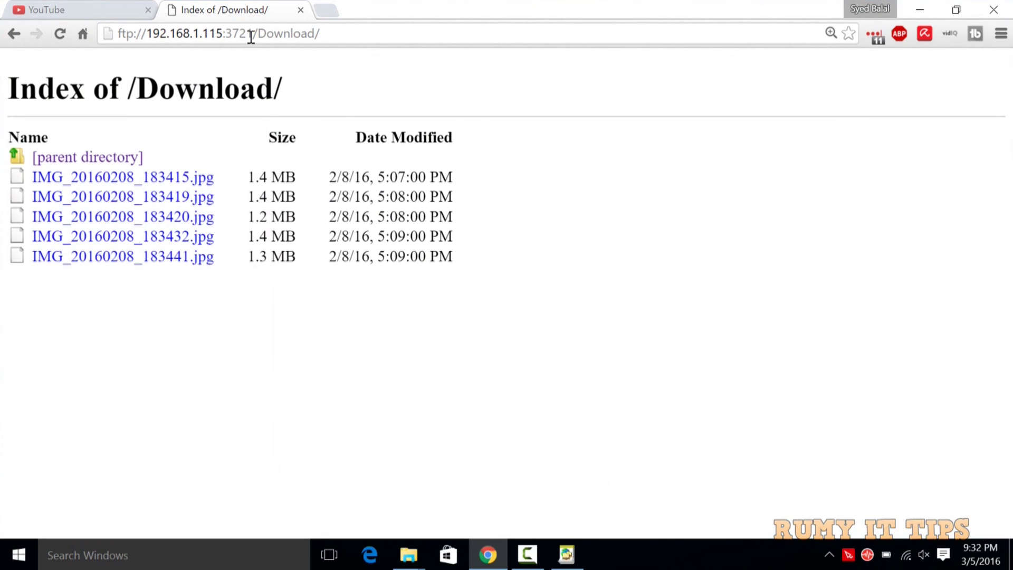
pyautogui.moveTo(260, 34); pyautogui.dragTo(114, 33)
pyautogui.hotkey('ctrl', 'c')
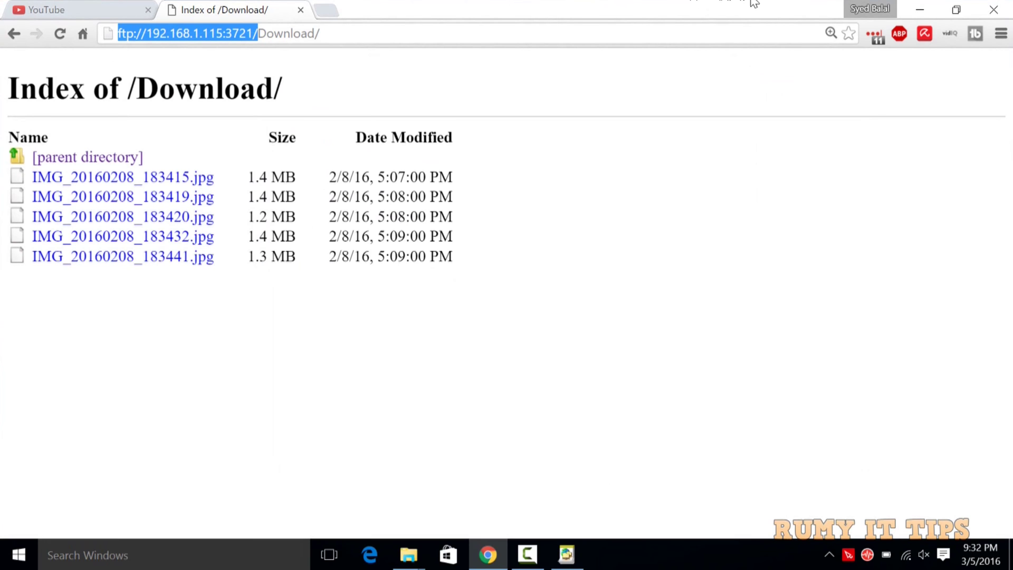
# Step: Paste ftp://192.168.1.115:3721/ as the network location address and continue
pyautogui.click(910, 7)
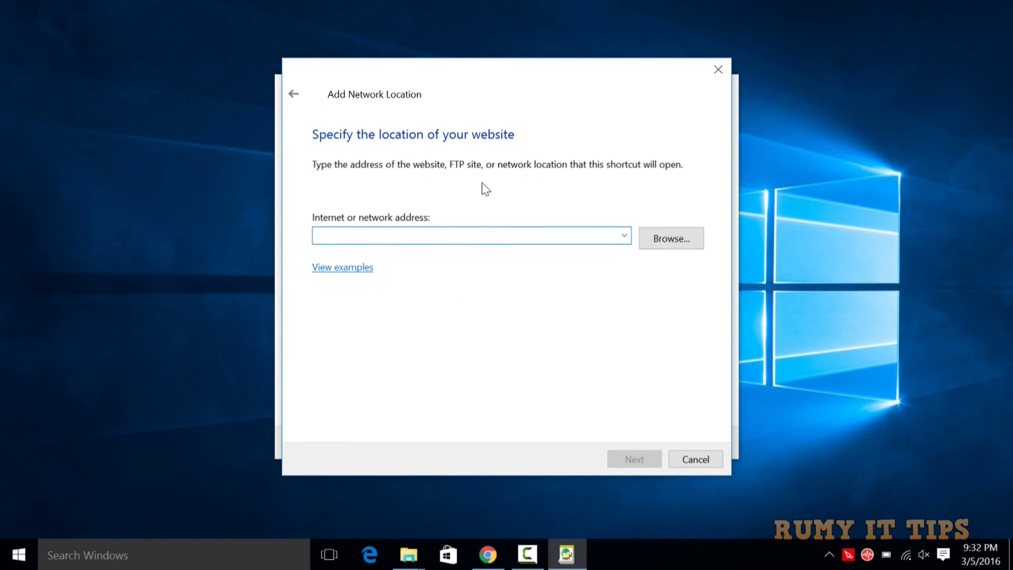
pyautogui.hotkey('ctrl', 'v')
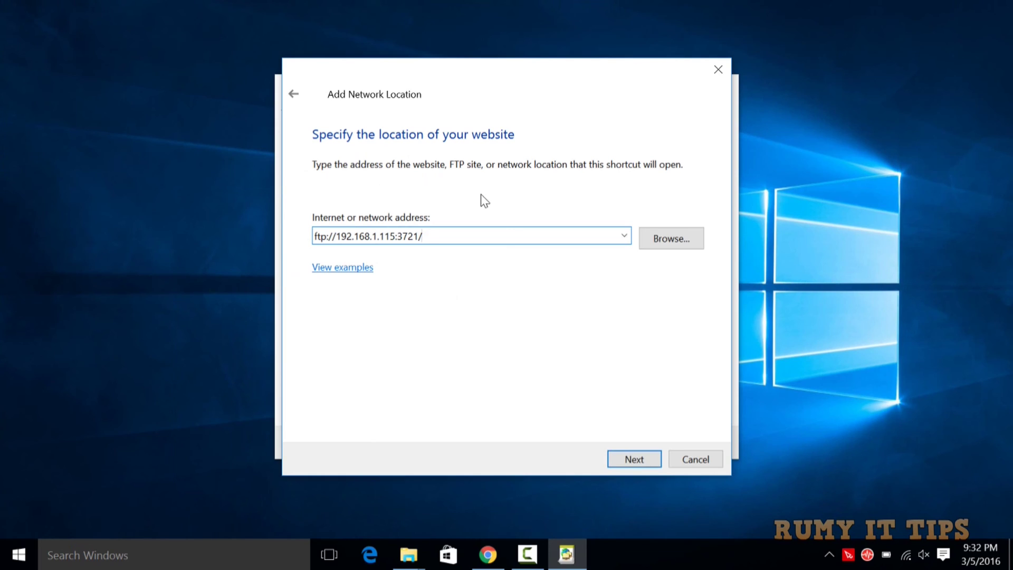
pyautogui.click(615, 458)
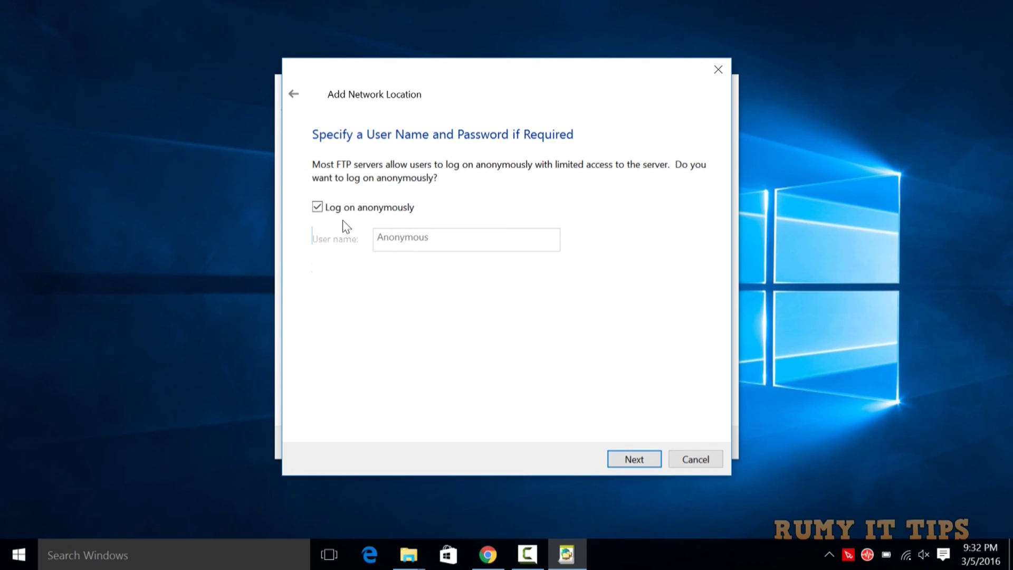
# Step: Turn off anonymous logon, enter the FTP user name, and name the location 'my android'
pyautogui.click(317, 207)
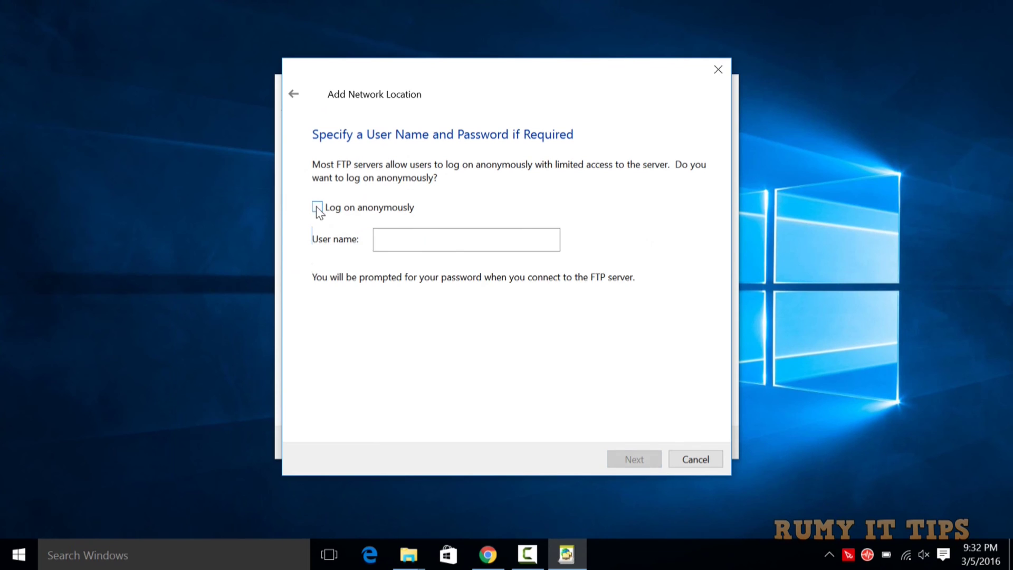
pyautogui.click(400, 243)
pyautogui.write('rumy')
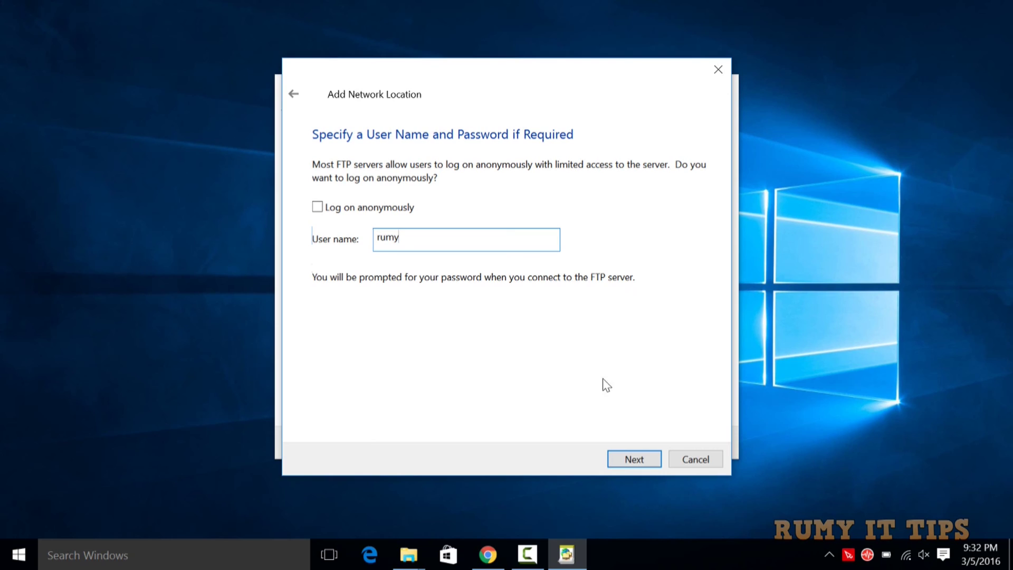
pyautogui.click(618, 453)
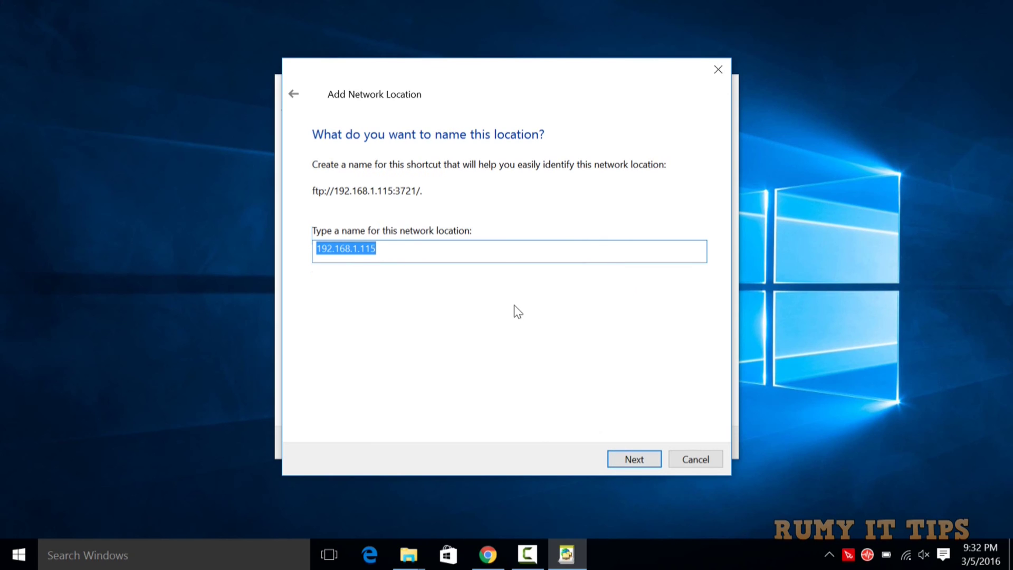
pyautogui.write('my android')
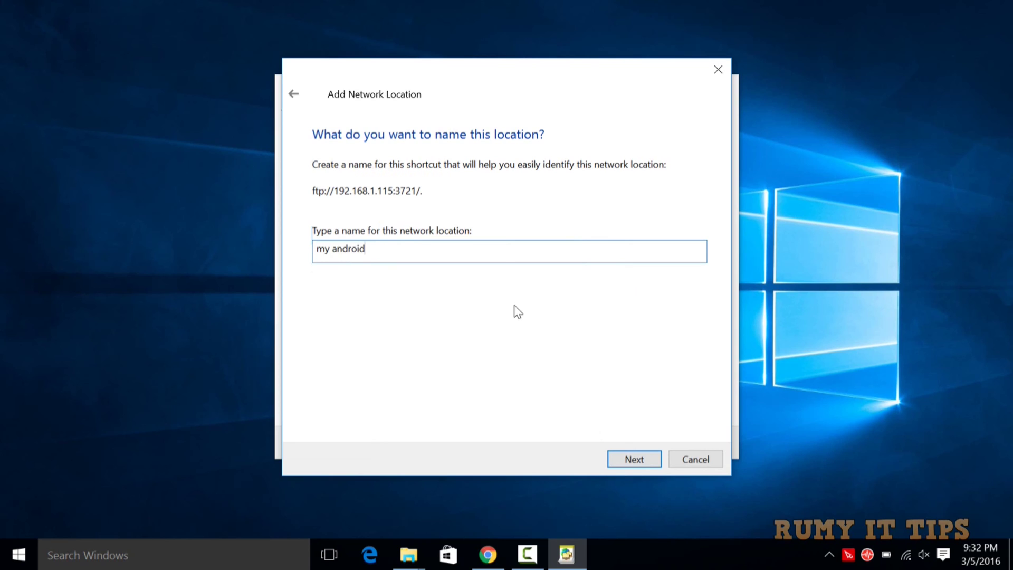
pyautogui.click(627, 458)
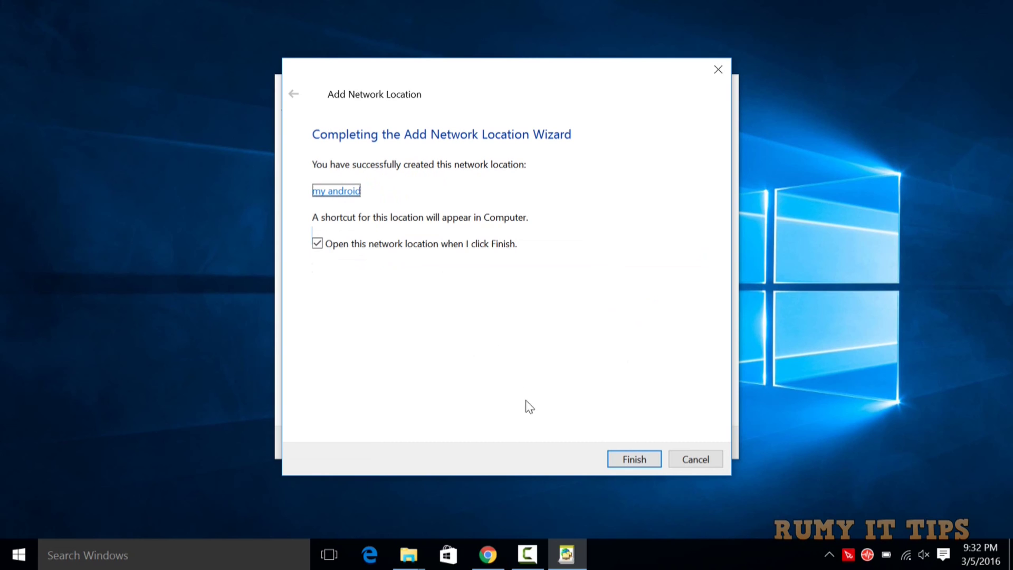
# Step: Finish the wizard and log on with the FTP account password, saving it for future logons
pyautogui.click(625, 455)
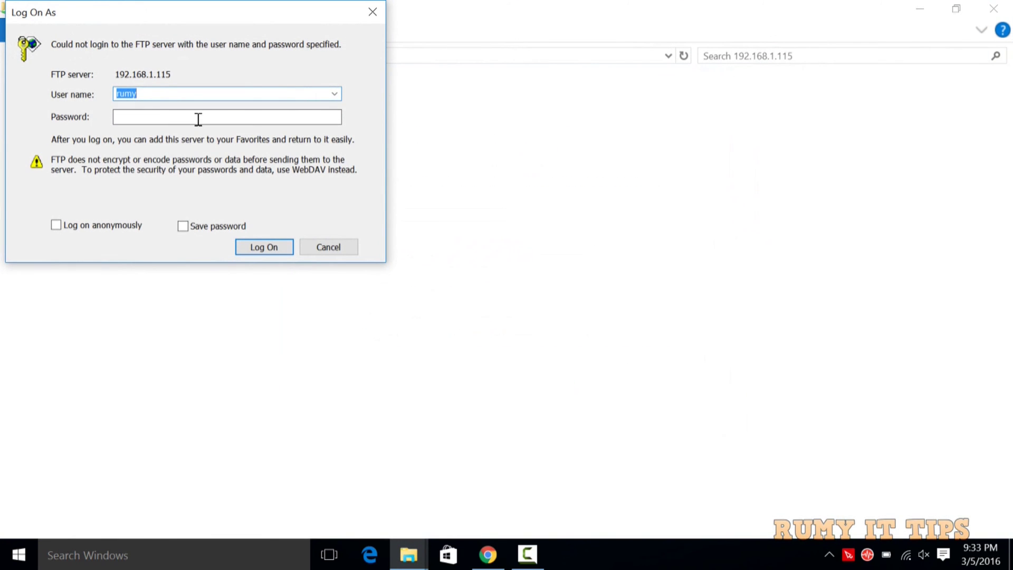
pyautogui.click(198, 118)
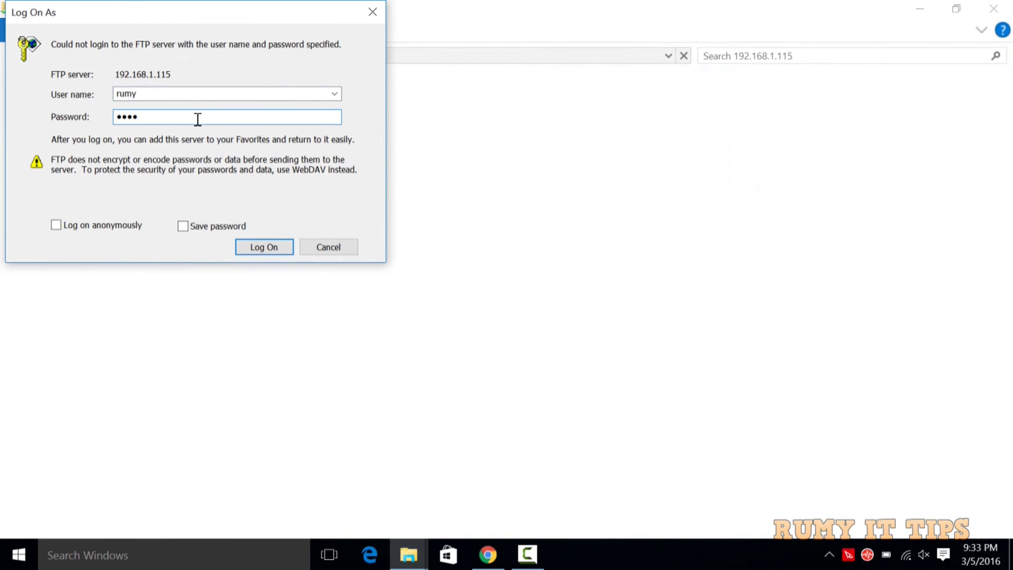
pyautogui.click(185, 224)
pyautogui.click(268, 248)
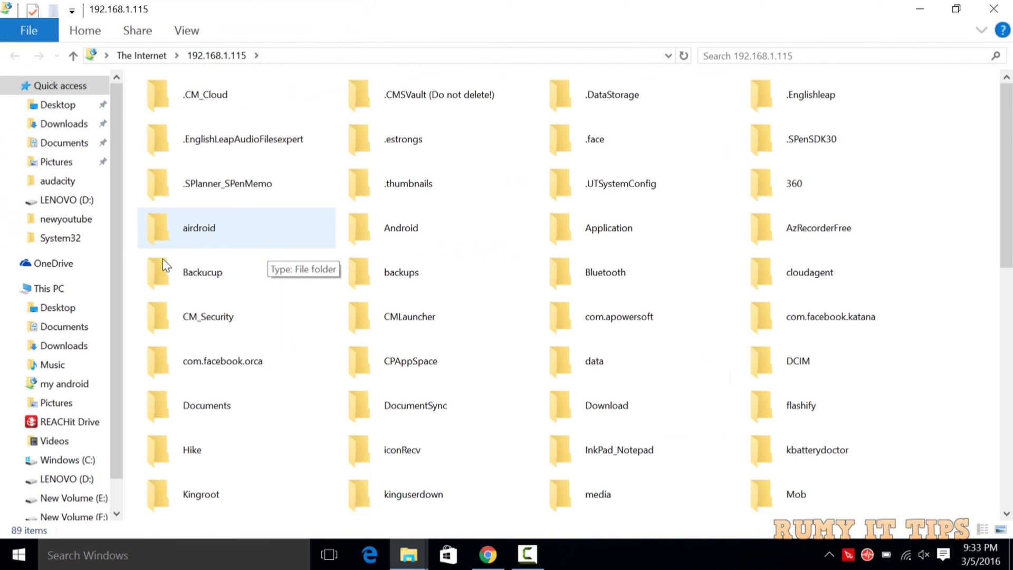
# Step: Open the my android network location from This PC and scroll through its contents
pyautogui.click(55, 290)
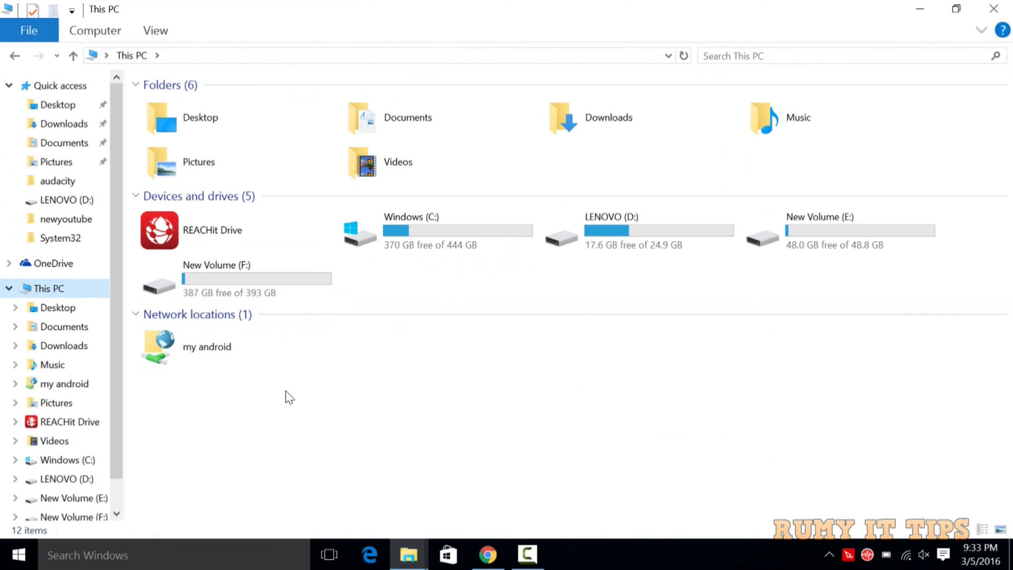
pyautogui.doubleClick(232, 355)
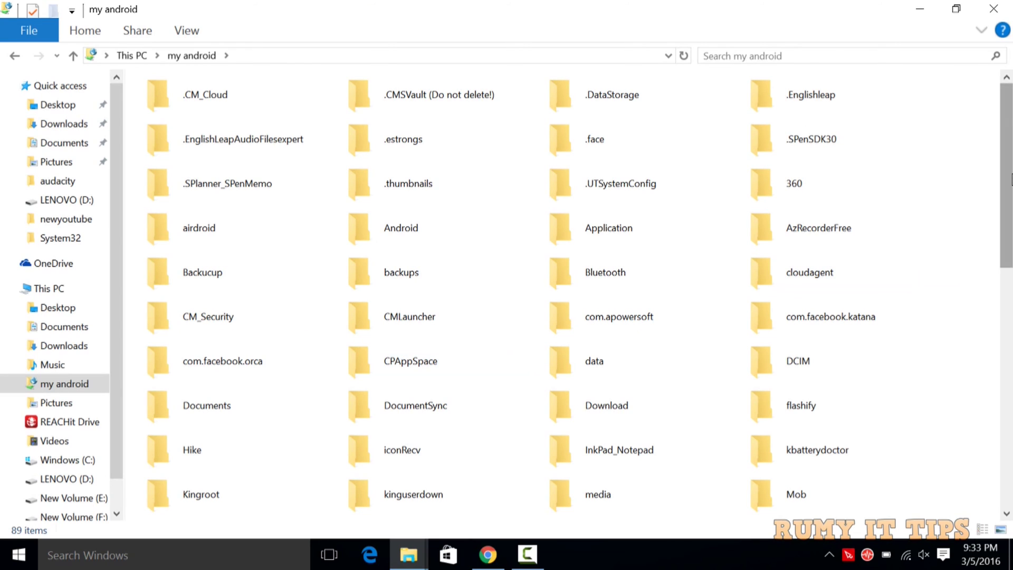
pyautogui.moveTo(1010, 180); pyautogui.dragTo(1010, 459)
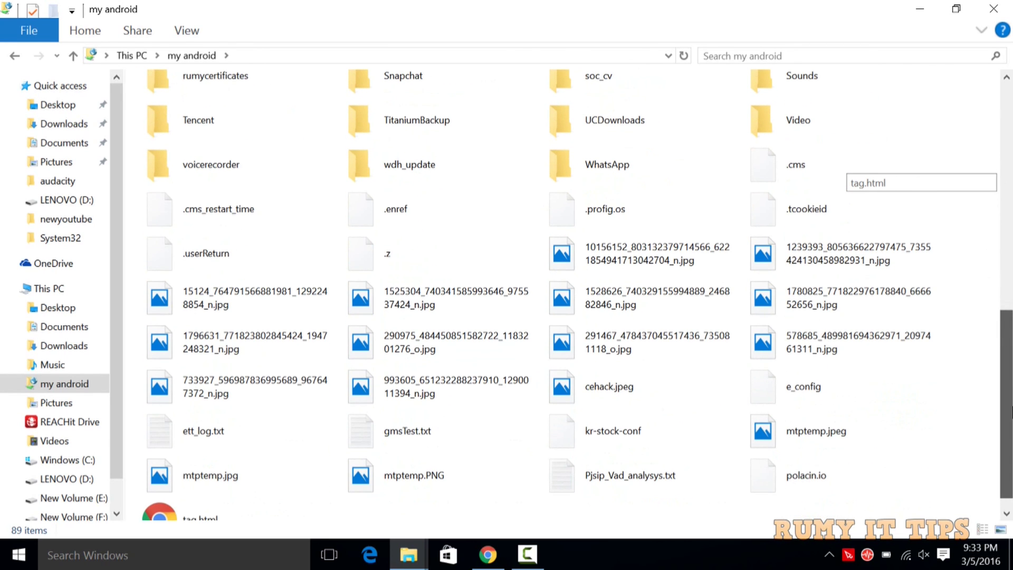
pyautogui.moveTo(1011, 409); pyautogui.dragTo(1006, 177)
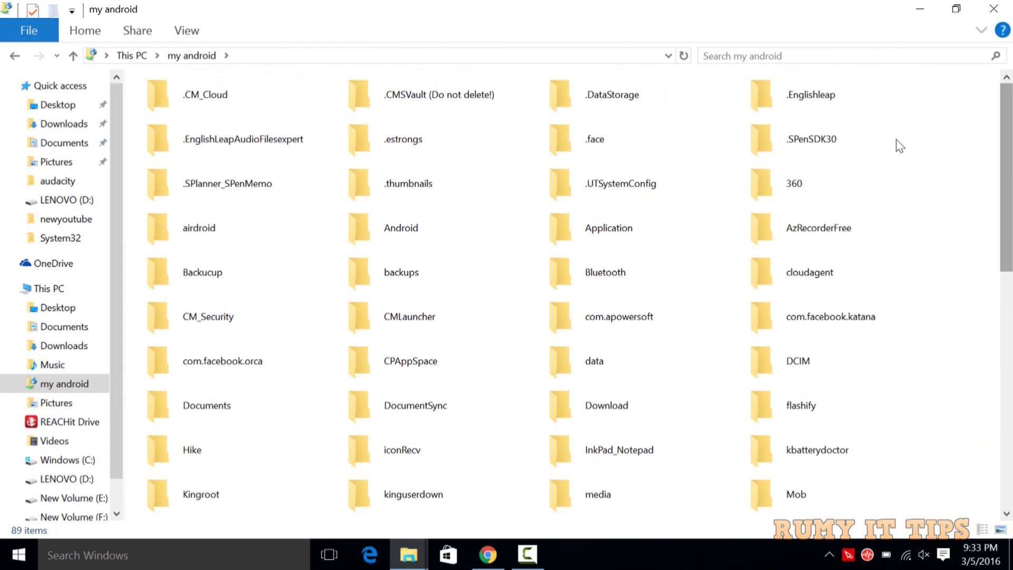
# Step: Browse into Android > data on the phone, then return to the my android root
pyautogui.click(441, 236)
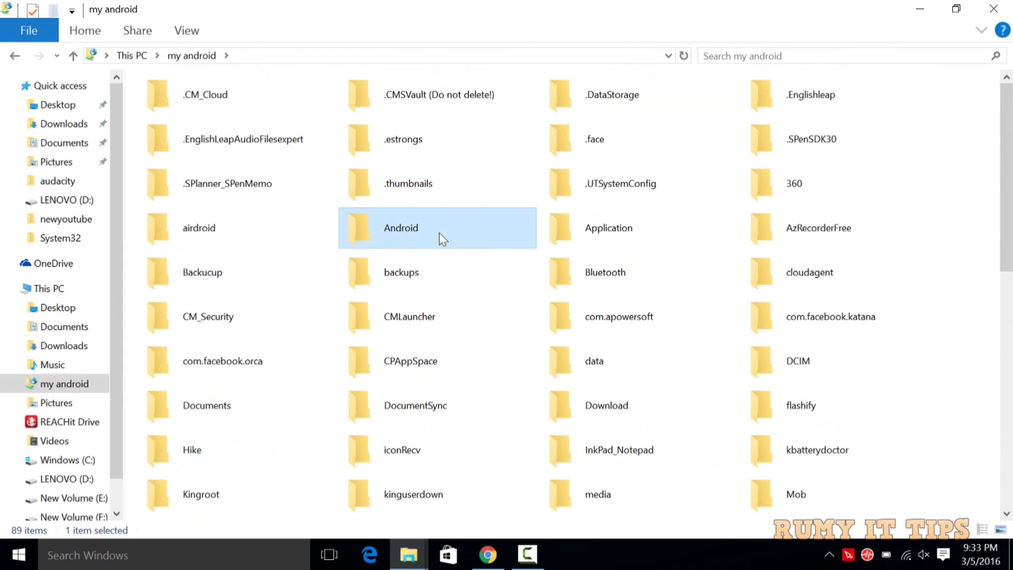
pyautogui.doubleClick(440, 234)
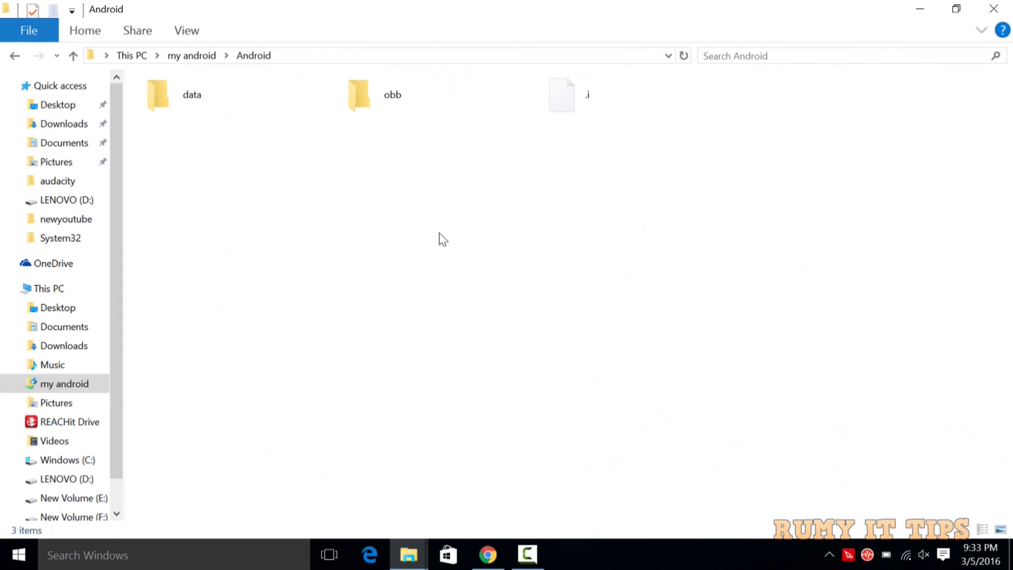
pyautogui.click(224, 102)
pyautogui.doubleClick(223, 103)
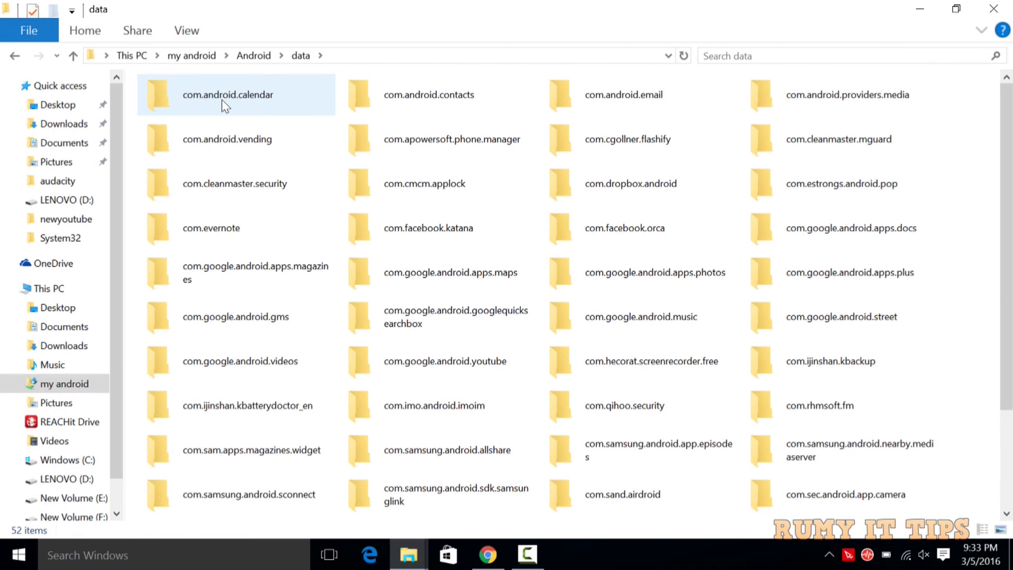
pyautogui.click(14, 55)
pyautogui.click(15, 56)
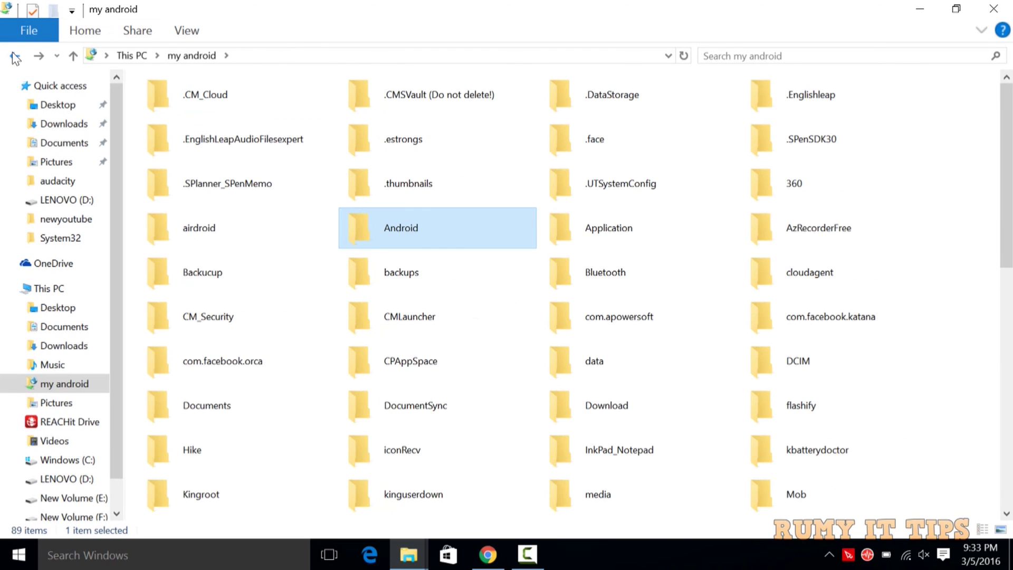
# Step: Open the Ringtones folder, return to This PC, and put the Explorer window away
pyautogui.click(1008, 283)
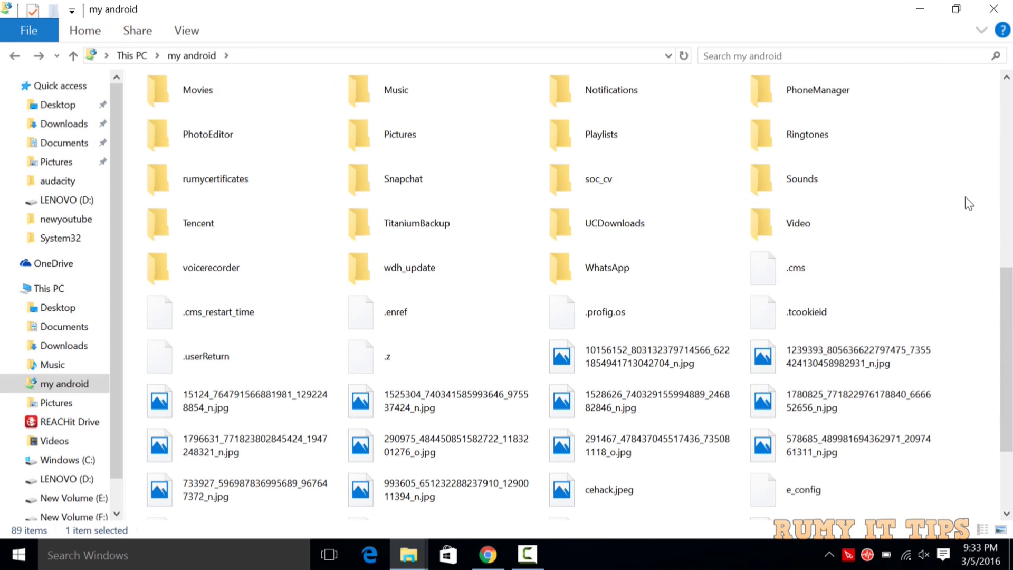
pyautogui.doubleClick(804, 150)
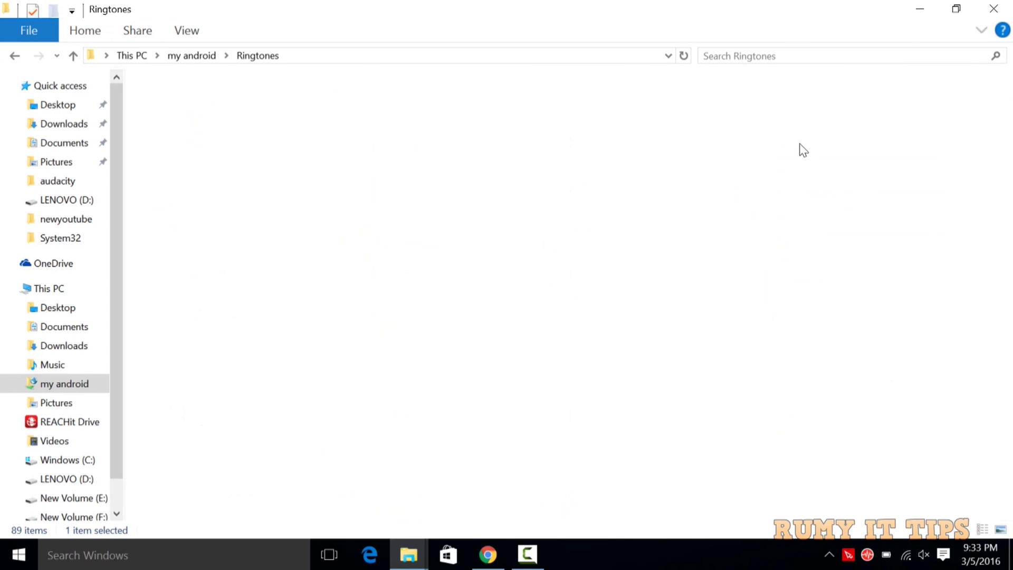
pyautogui.click(14, 58)
pyautogui.click(13, 59)
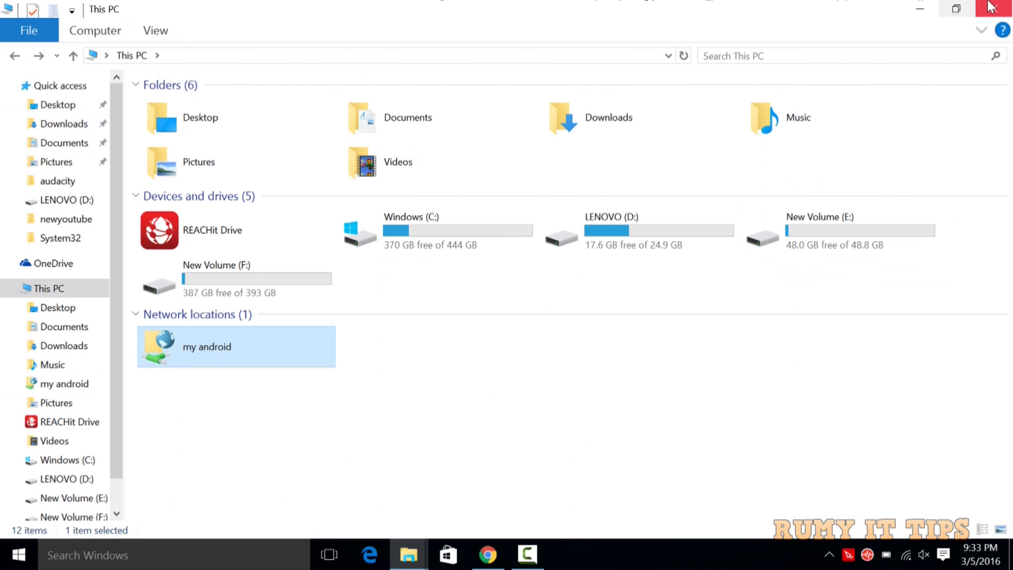
pyautogui.click(920, 8)
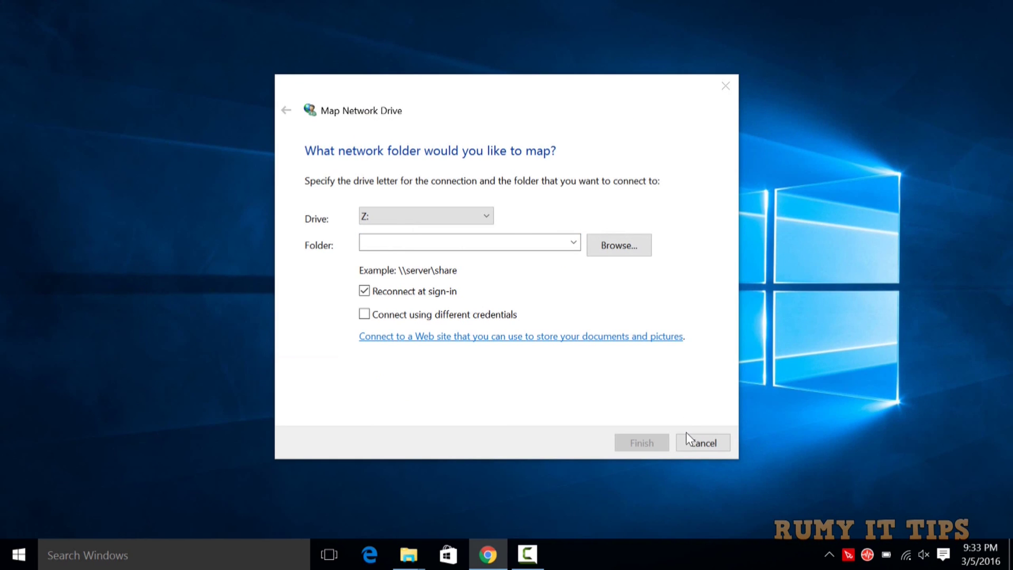